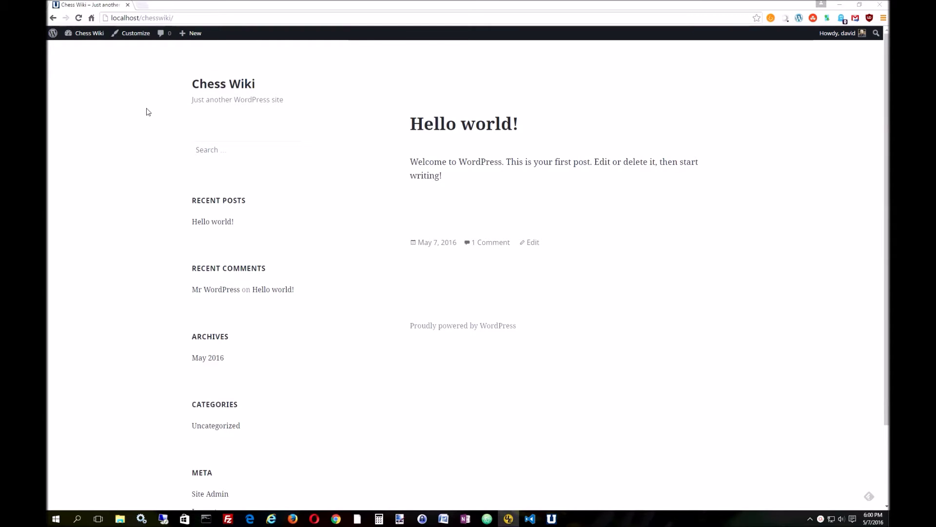
- Set the site's permalink structure to Post name and save the change
{"action": "mouse_move", "coordinate": [90, 41]}
{"action": "left_click", "coordinate": [91, 38]}
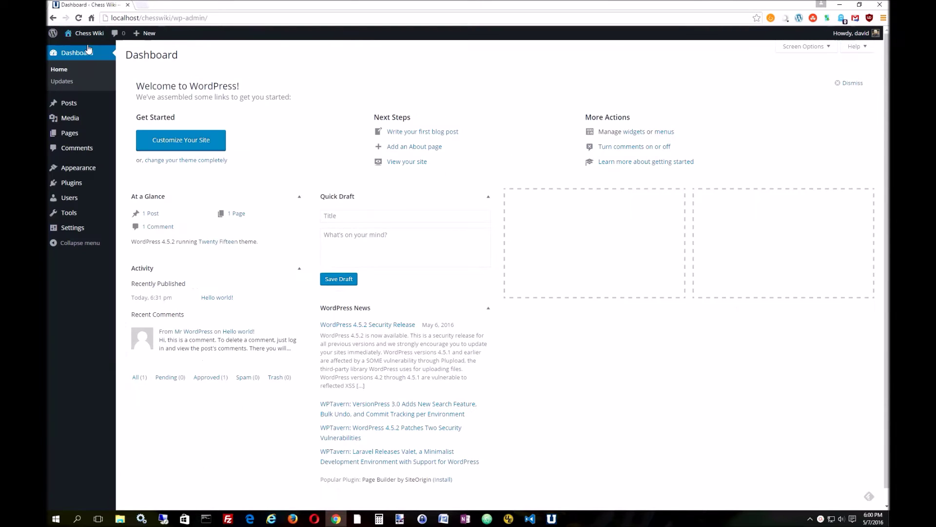
{"action": "mouse_move", "coordinate": [70, 227]}
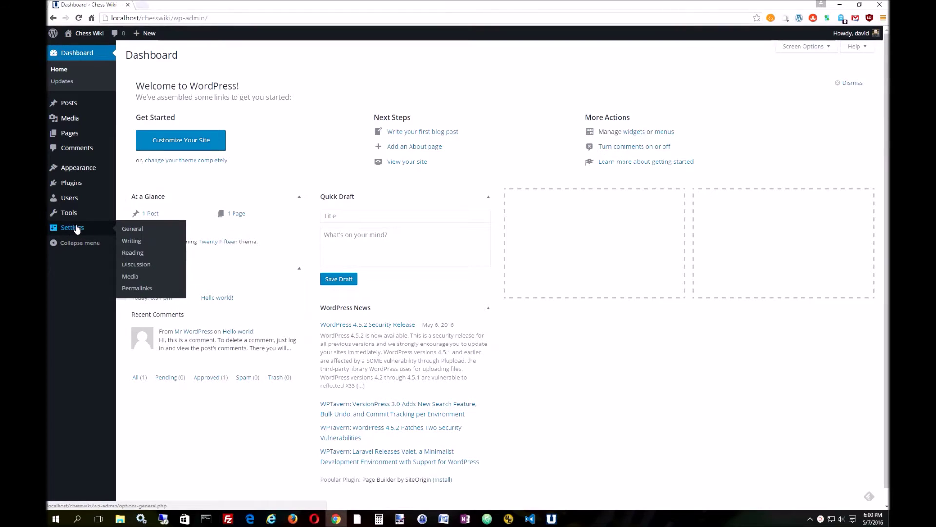
{"action": "left_click", "coordinate": [134, 290]}
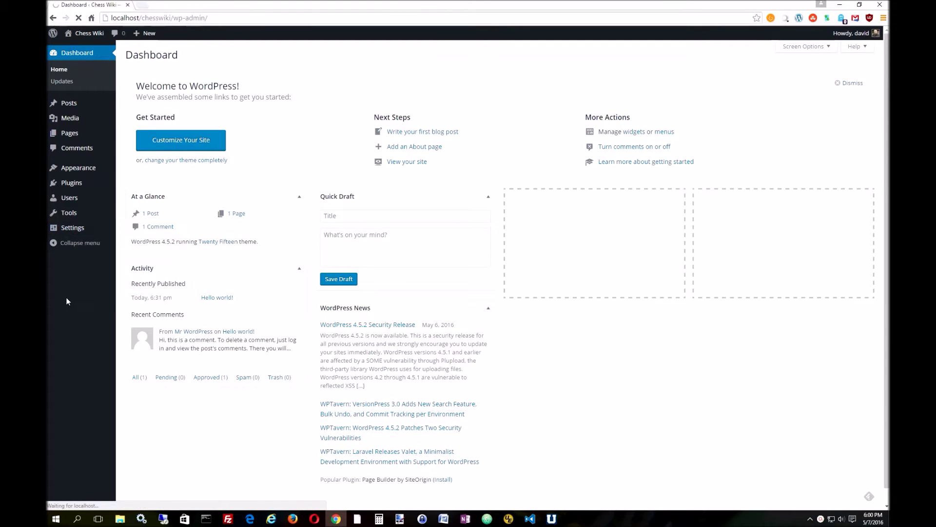
{"action": "left_click", "coordinate": [146, 218]}
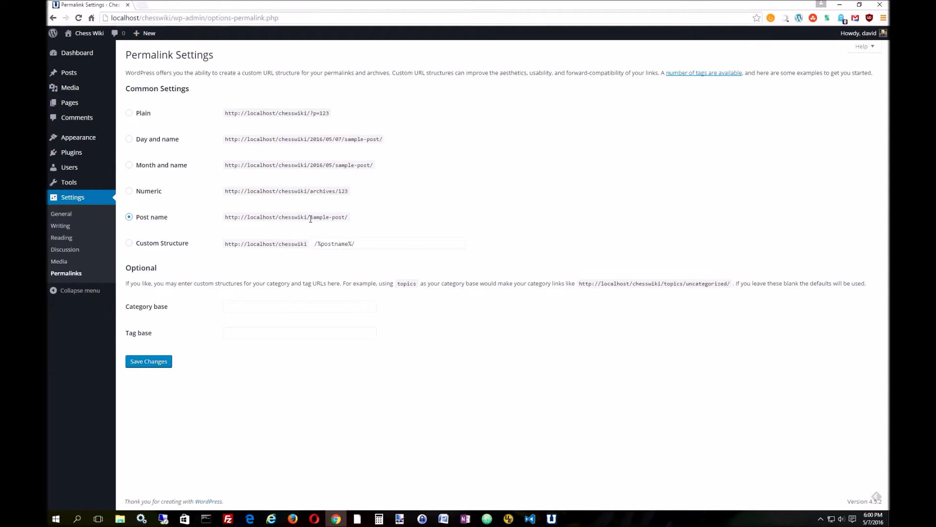
{"action": "left_click_drag", "start_coordinate": [310, 217], "coordinate": [345, 218]}
{"action": "left_click", "coordinate": [199, 203]}
{"action": "left_click", "coordinate": [153, 360]}
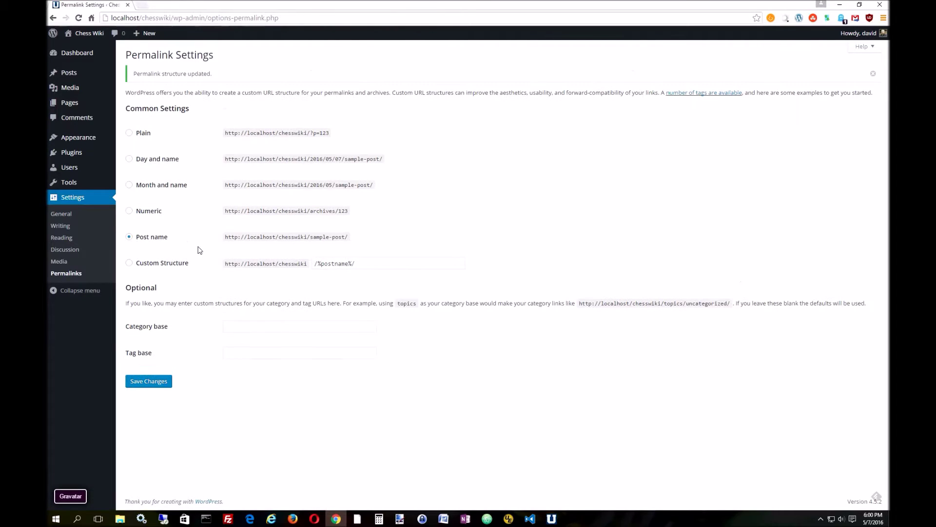
- Find the Column Shortcodes plugin in the plugin directory, install it and activate it
{"action": "mouse_move", "coordinate": [83, 151]}
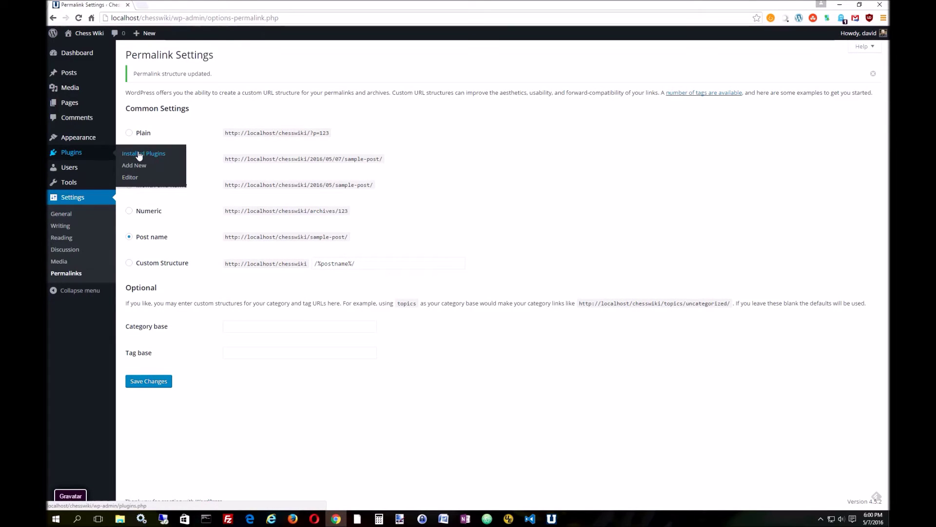
{"action": "left_click", "coordinate": [137, 167]}
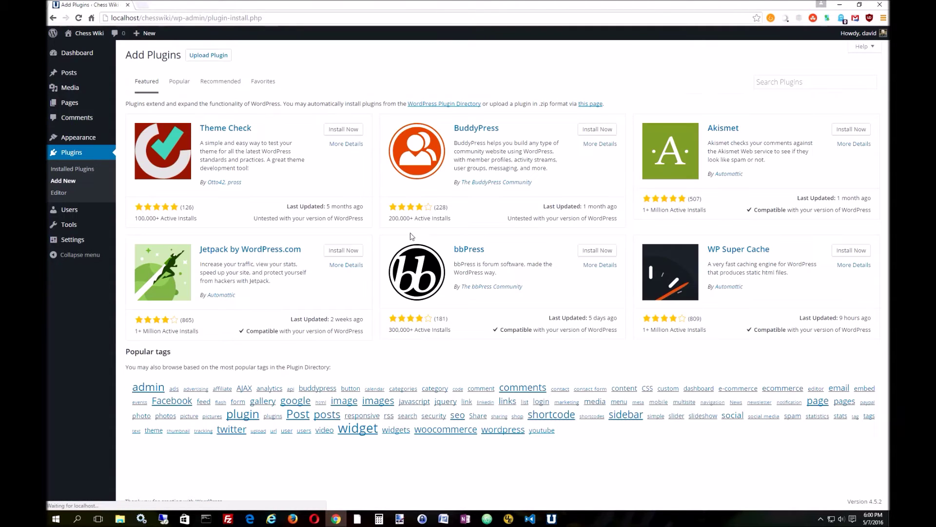
{"action": "left_click", "coordinate": [766, 81]}
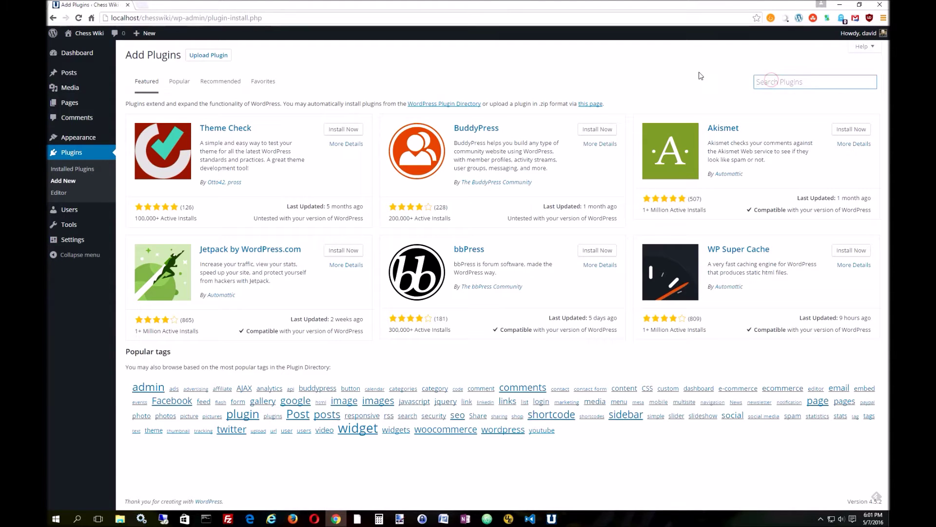
{"action": "type", "text": "co"}
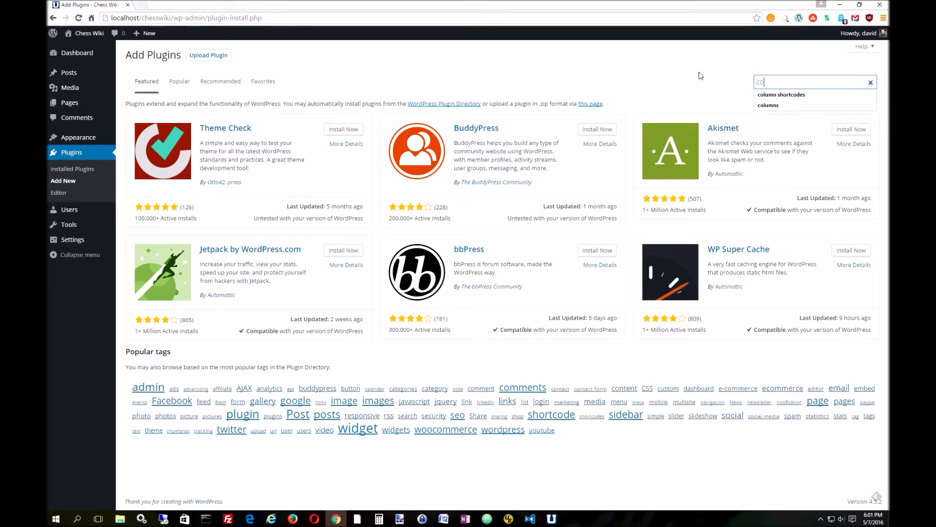
{"action": "left_click", "coordinate": [763, 95]}
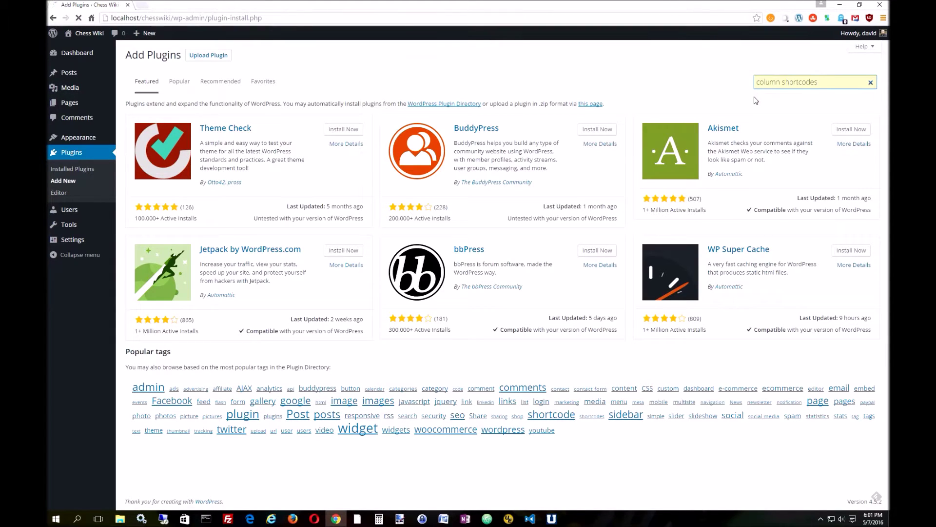
{"action": "key", "text": "Return"}
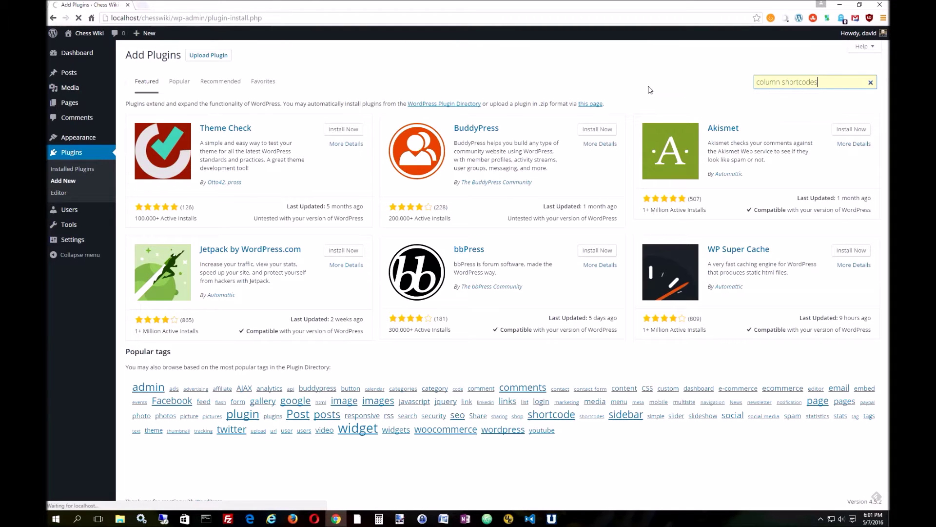
{"action": "left_click", "coordinate": [340, 126]}
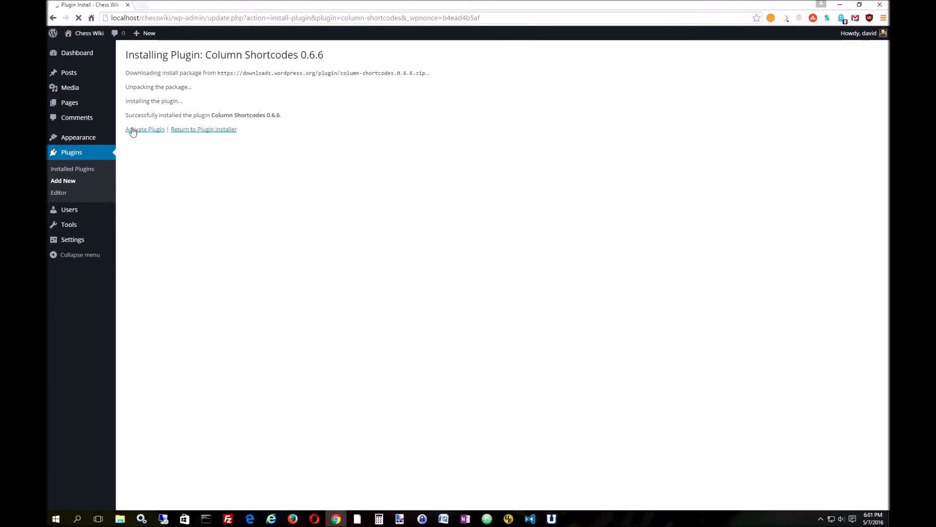
{"action": "left_click", "coordinate": [139, 129]}
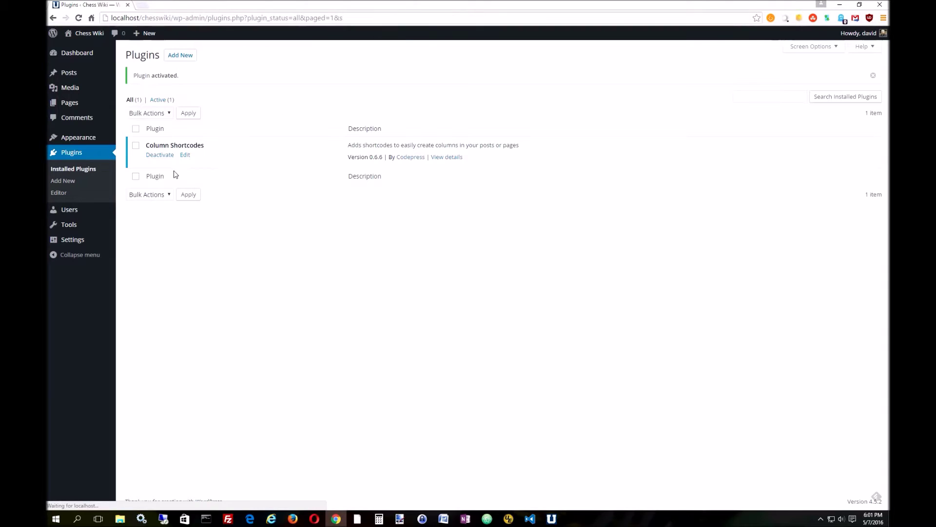
- Search the plugin directory for "wiki", then install and activate the Yada Wiki plugin
{"action": "left_click", "coordinate": [177, 56]}
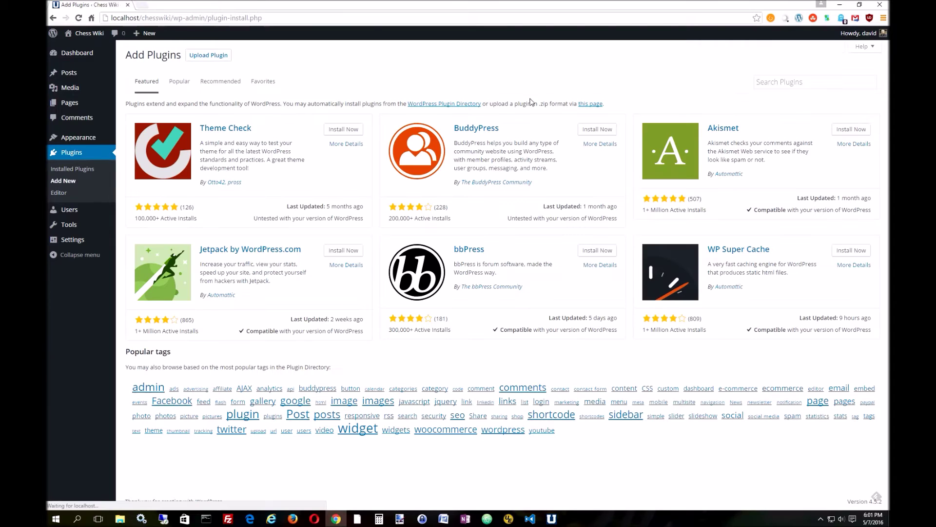
{"action": "left_click", "coordinate": [775, 81]}
{"action": "type", "text": "wiki"}
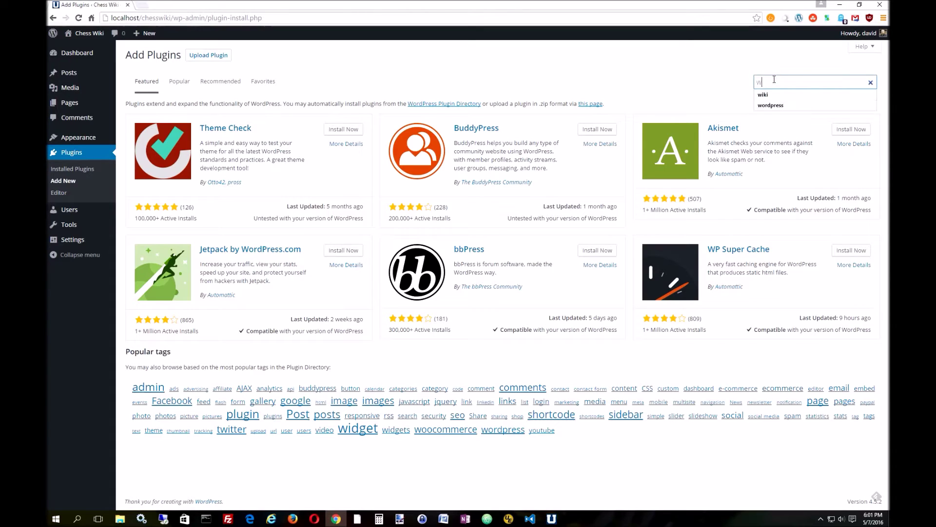
{"action": "key", "text": "Return"}
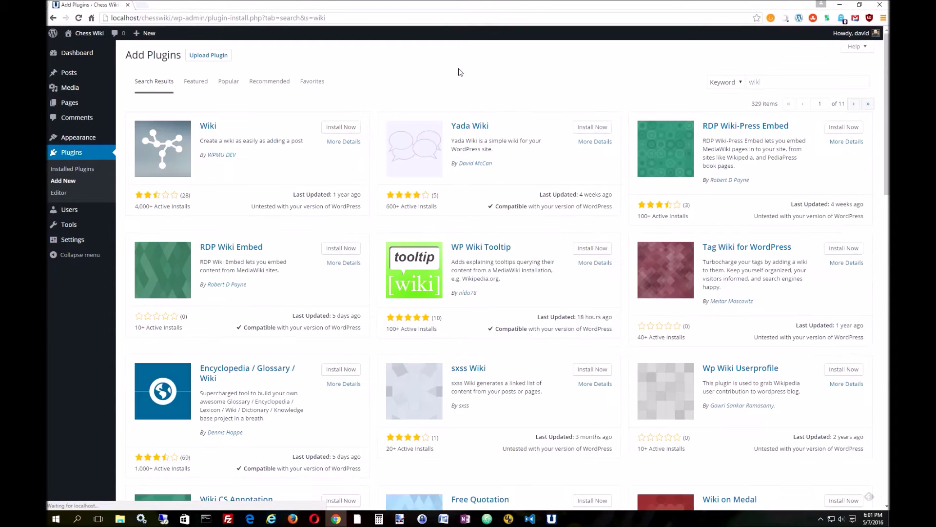
{"action": "left_click", "coordinate": [594, 129]}
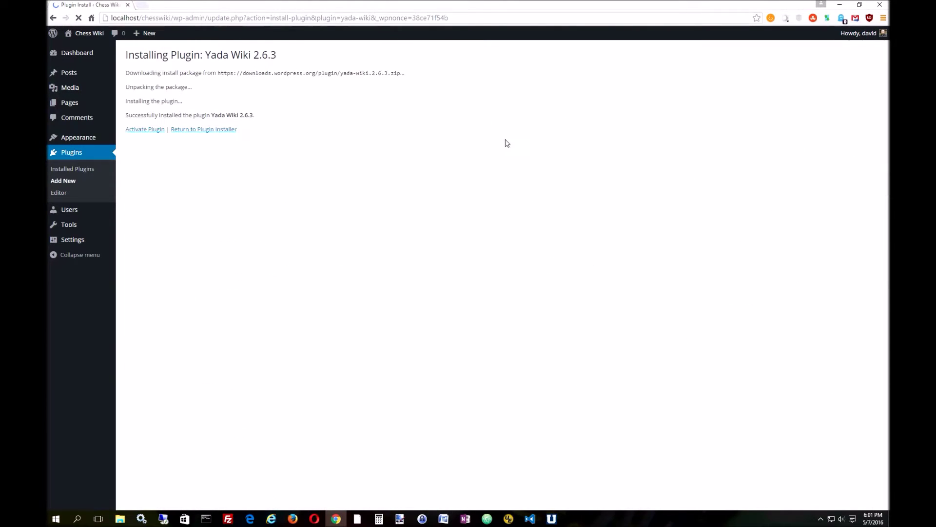
{"action": "left_click", "coordinate": [155, 130]}
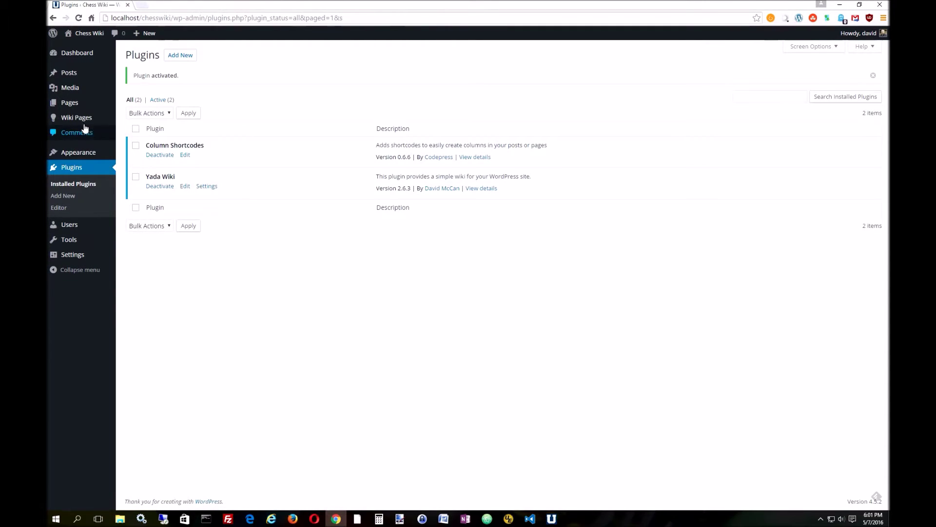
- Create a new wiki page with the title "TOC"
{"action": "mouse_move", "coordinate": [68, 119]}
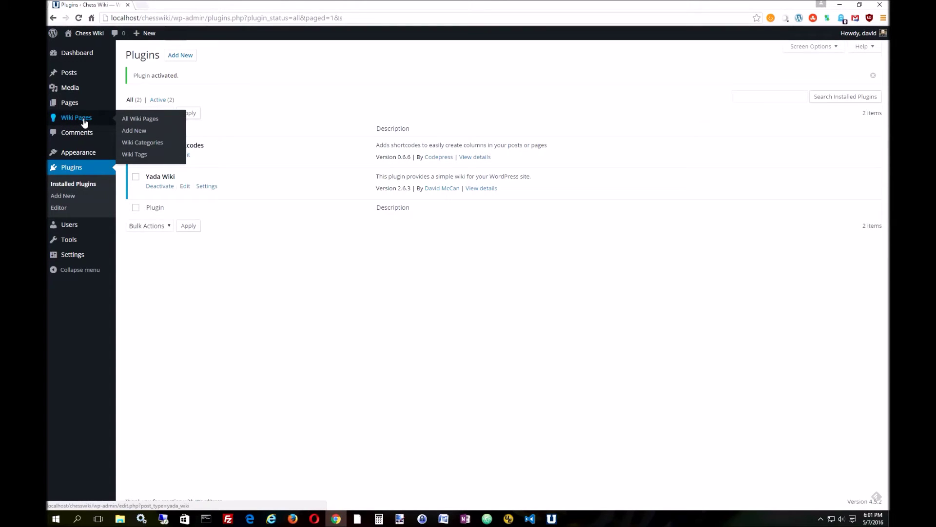
{"action": "left_click", "coordinate": [133, 133]}
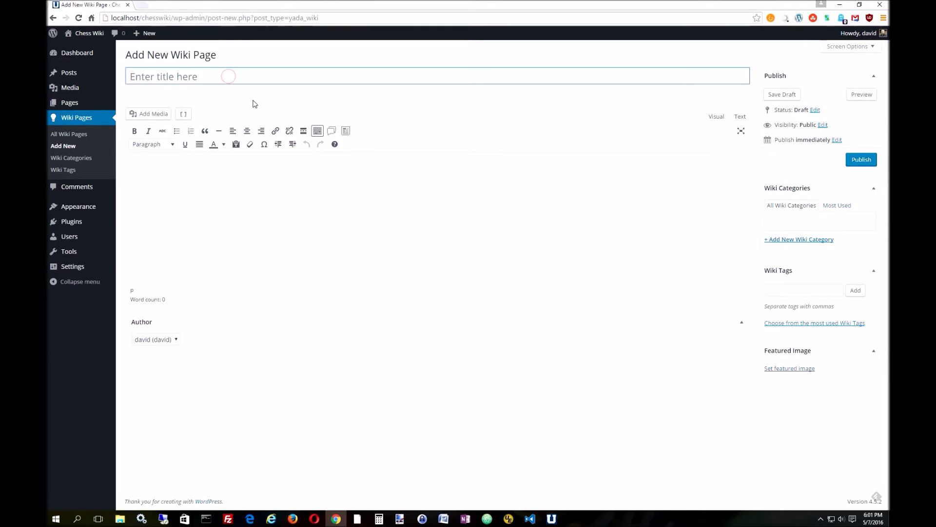
{"action": "type", "text": "TOC"}
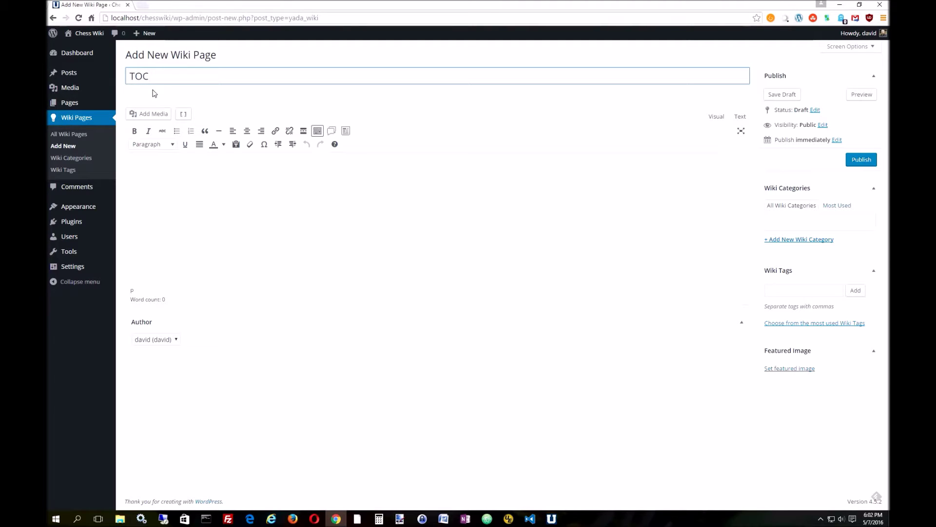
- Add the line "Table of Contents" to the page body and format it as Heading 3
{"action": "left_click", "coordinate": [174, 178]}
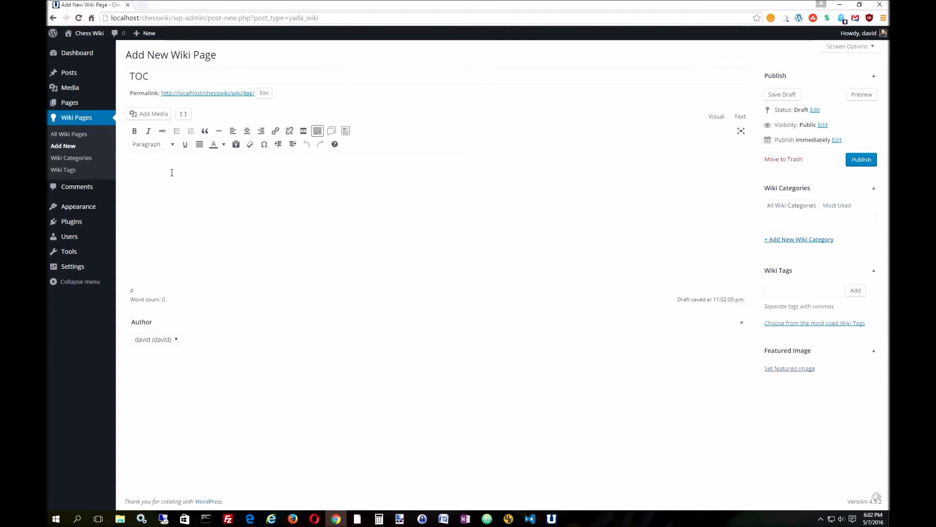
{"action": "type", "text": "Table of Contents"}
{"action": "triple_click", "coordinate": [171, 172]}
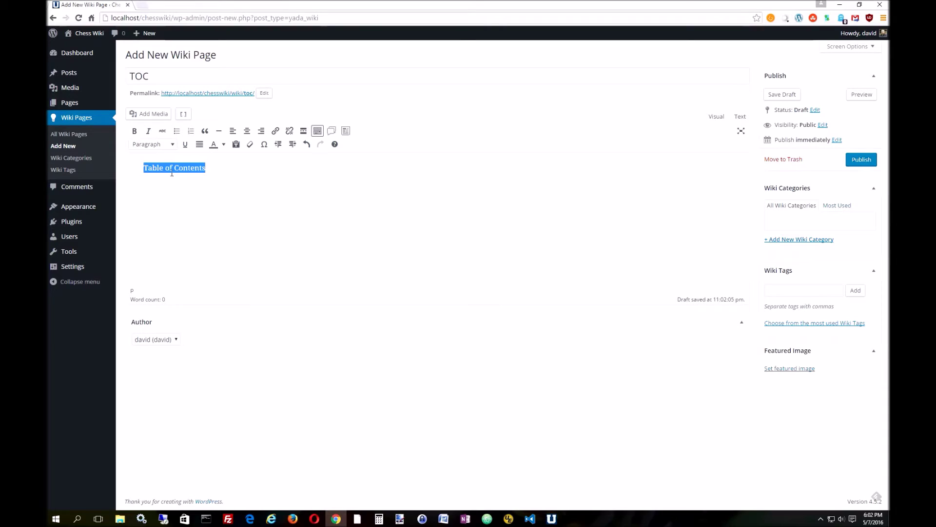
{"action": "left_click", "coordinate": [152, 144]}
{"action": "left_click", "coordinate": [152, 220]}
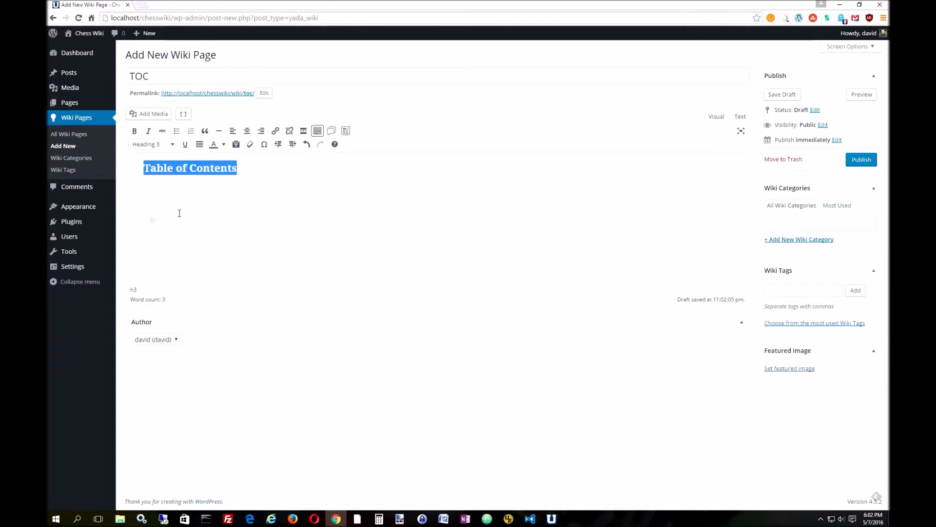
{"action": "left_click", "coordinate": [262, 167]}
- Start a bulleted list below the heading and insert a wiki link with link and show text "History of Chess"
{"action": "key", "text": "Return"}
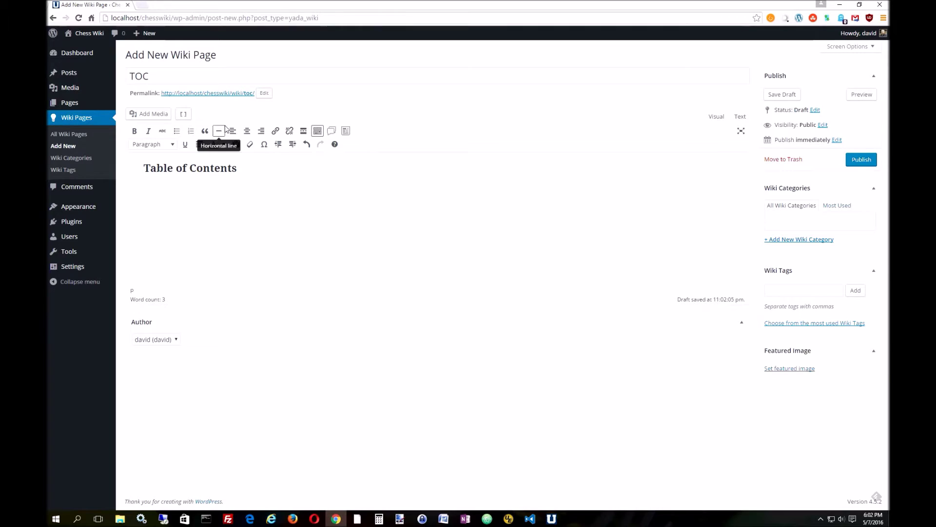
{"action": "left_click", "coordinate": [176, 130]}
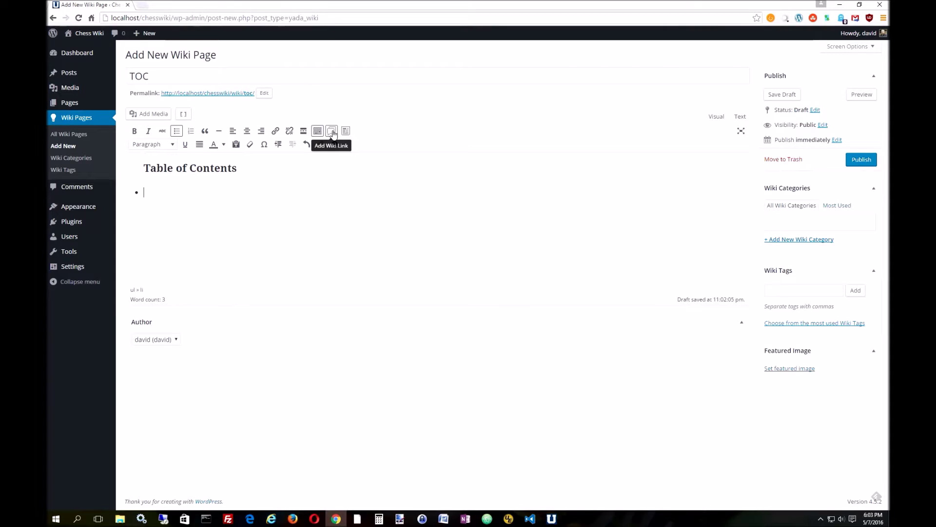
{"action": "left_click", "coordinate": [332, 132]}
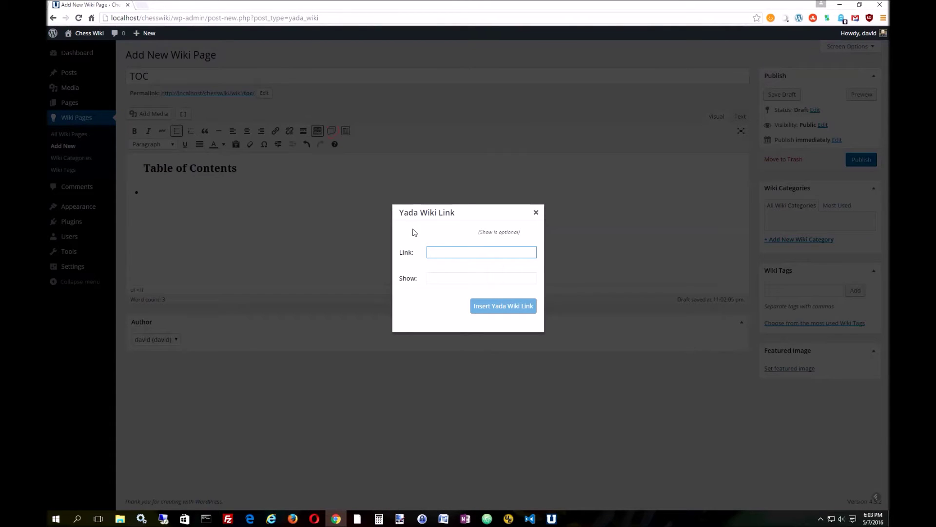
{"action": "type", "text": "History of Chess"}
{"action": "key", "text": "Tab"}
{"action": "type", "text": "Histor"}
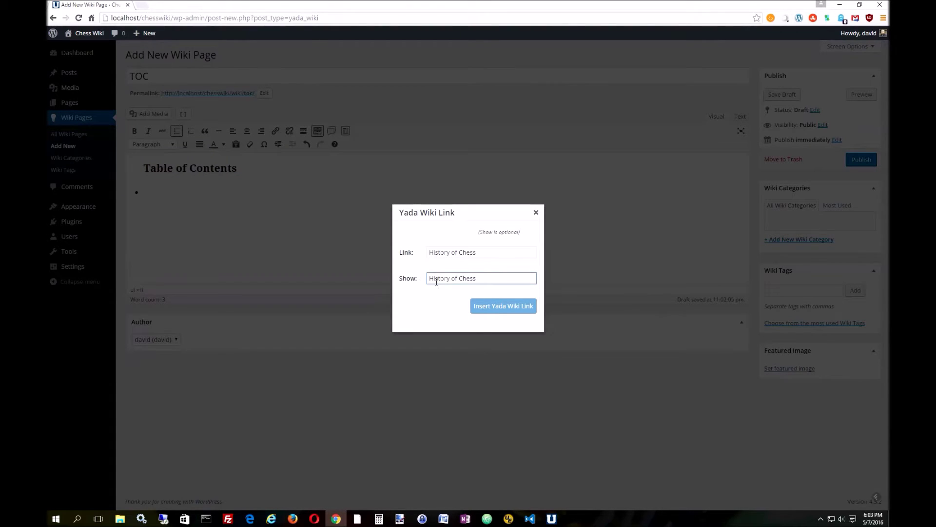
{"action": "left_click", "coordinate": [480, 306]}
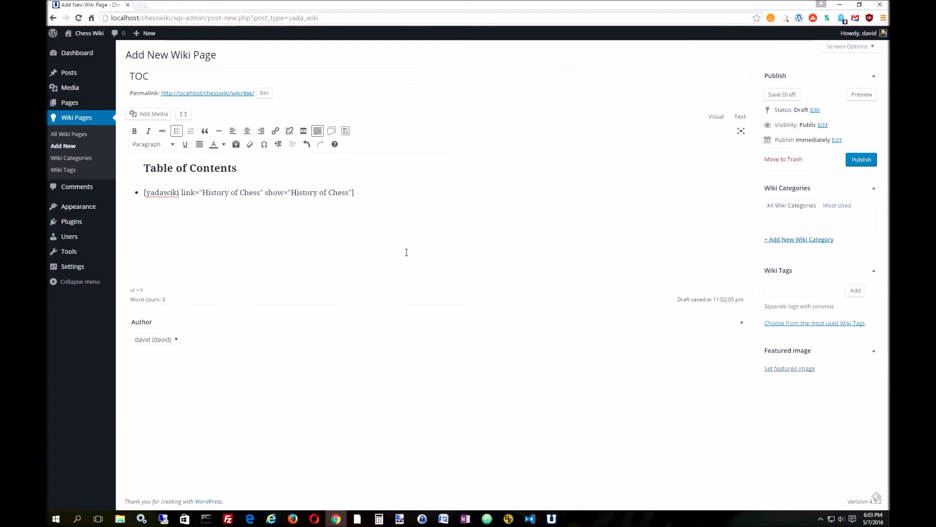
- Add a second bullet containing a wiki link with link and show text "Rules of the Game"
{"action": "key", "text": "Return"}
{"action": "left_click", "coordinate": [332, 131]}
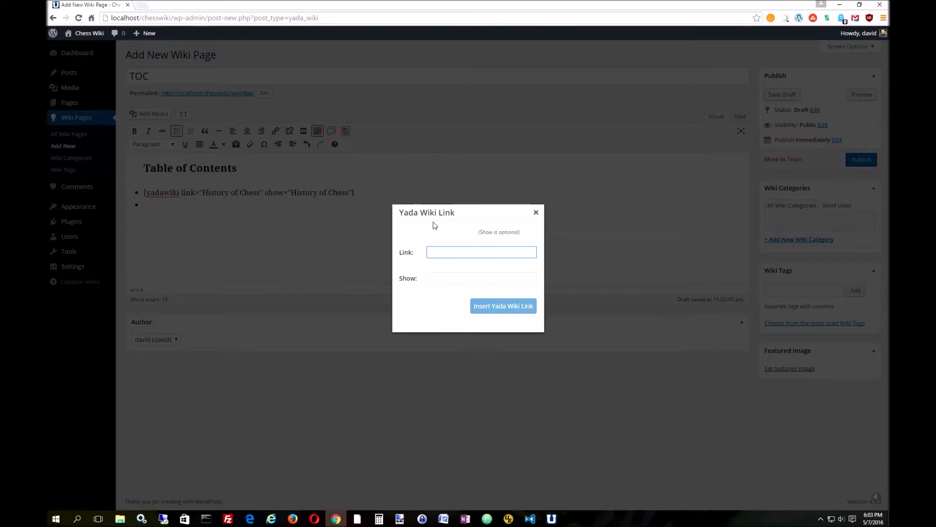
{"action": "type", "text": "Rules of the Game"}
{"action": "key", "text": "Tab"}
{"action": "type", "text": "Rules of the "}
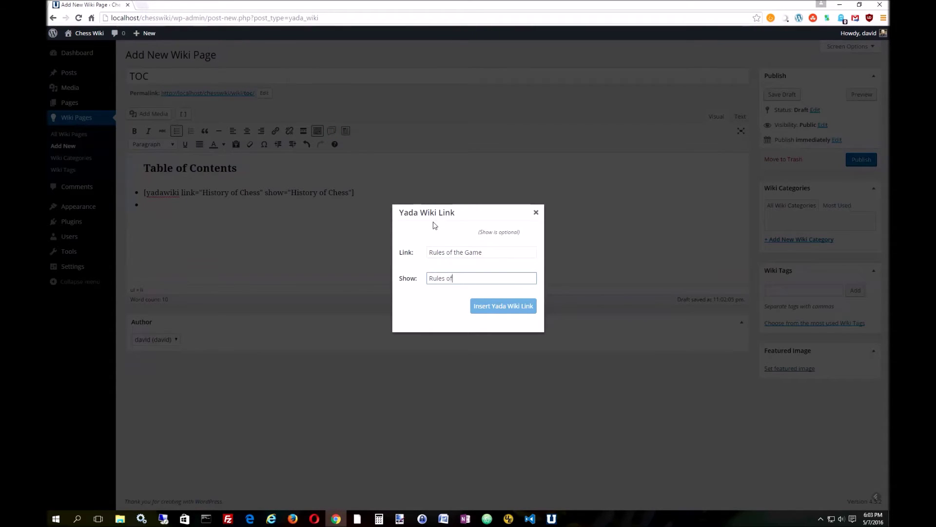
{"action": "type", "text": "Game"}
{"action": "key", "text": "Return"}
- Add a third bullet containing a wiki link with link and show text "Interesting Facts"
{"action": "key", "text": "Return"}
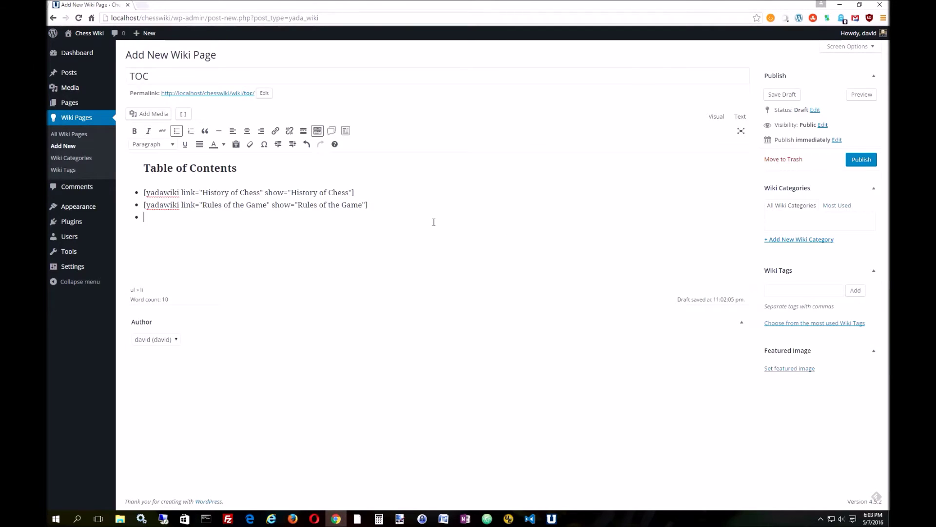
{"action": "left_click", "coordinate": [332, 131]}
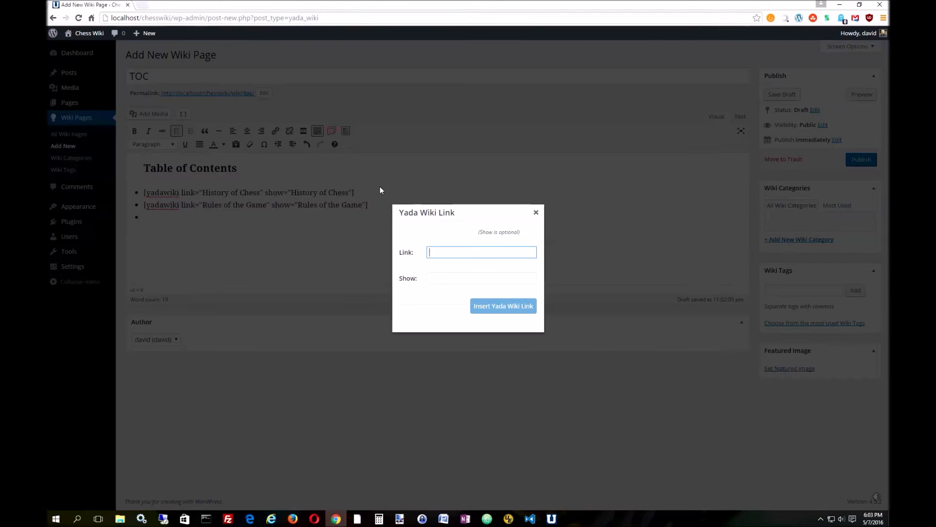
{"action": "type", "text": "Interesting Facts"}
{"action": "key", "text": "Tab"}
{"action": "type", "text": "Interesting F"}
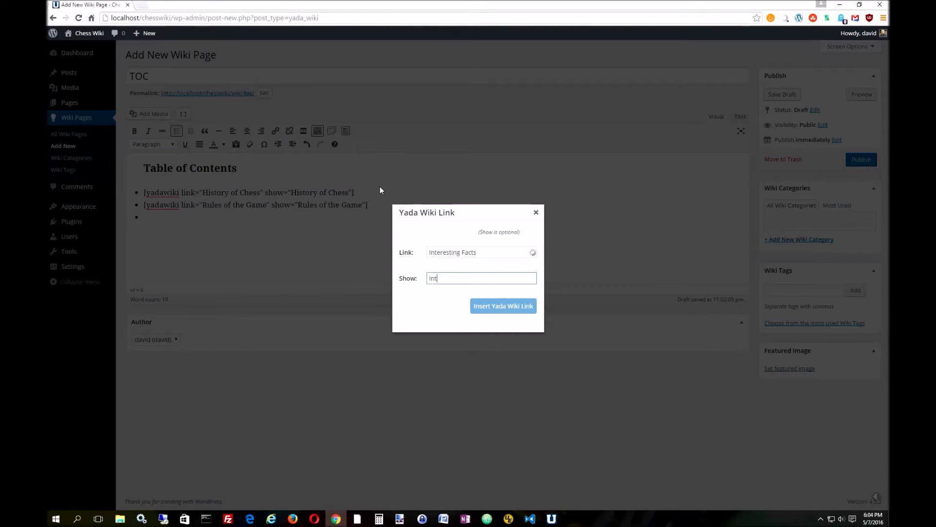
{"action": "type", "text": "acts"}
{"action": "key", "text": "Return"}
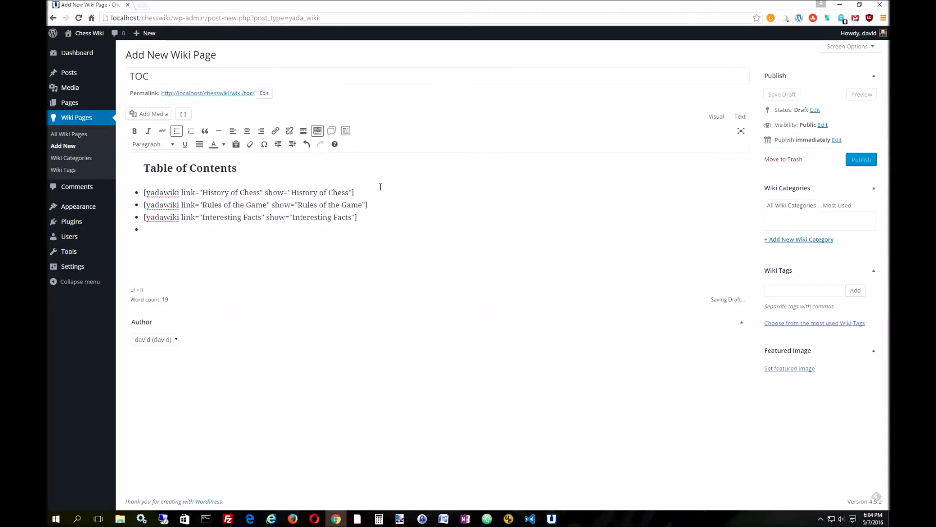
- Insert a wiki link with link and show text "Tactics" in the empty fourth bullet
{"action": "left_click", "coordinate": [332, 131]}
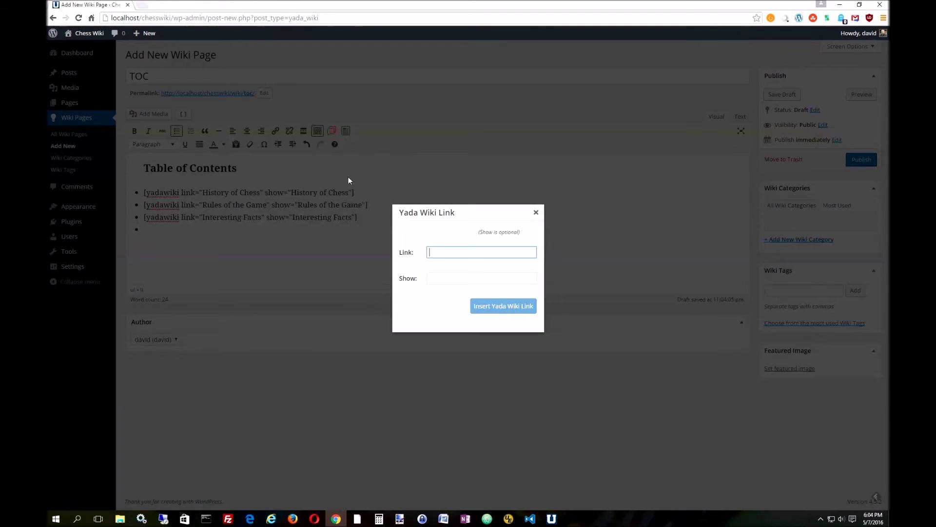
{"action": "type", "text": "Tactics"}
{"action": "key", "text": "Tab"}
{"action": "type", "text": "Tactics"}
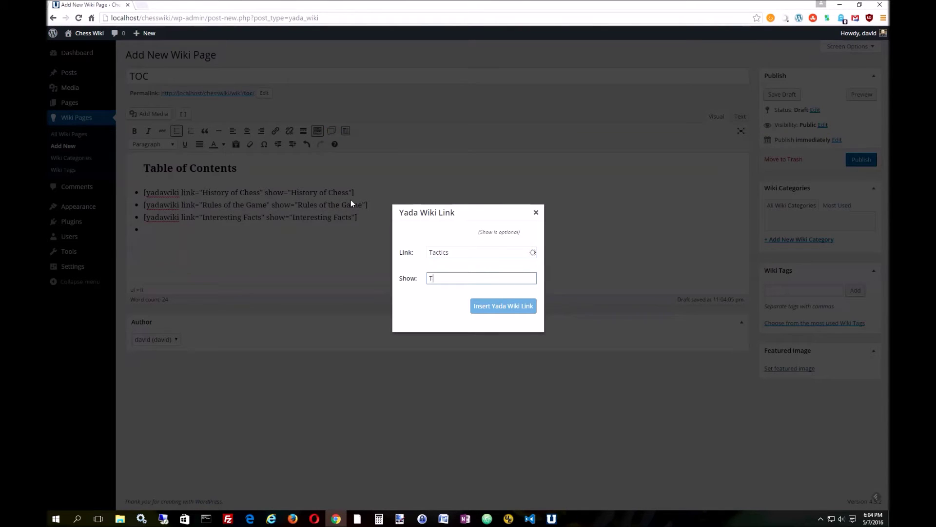
{"action": "key", "text": "Return"}
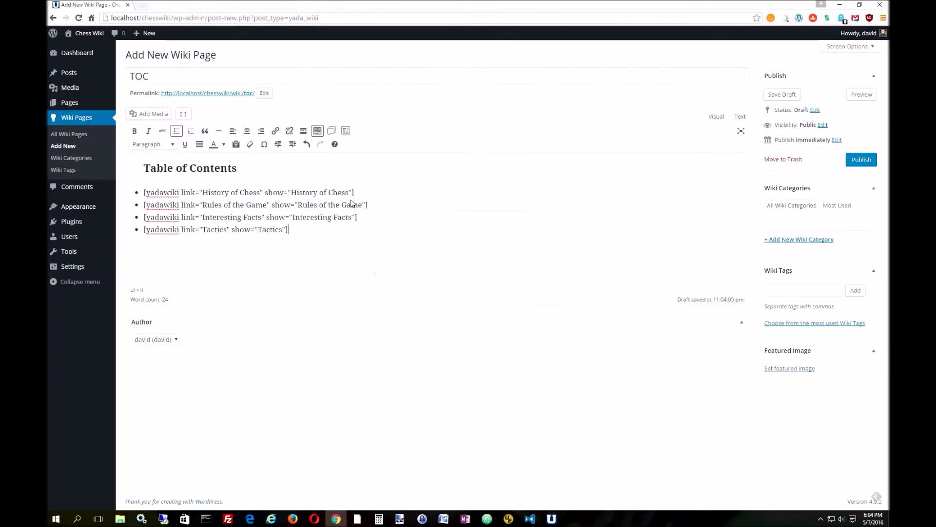
- Add a fifth bullet containing a wiki link with link and show text "Famous Players"
{"action": "key", "text": "Return"}
{"action": "left_click", "coordinate": [331, 131]}
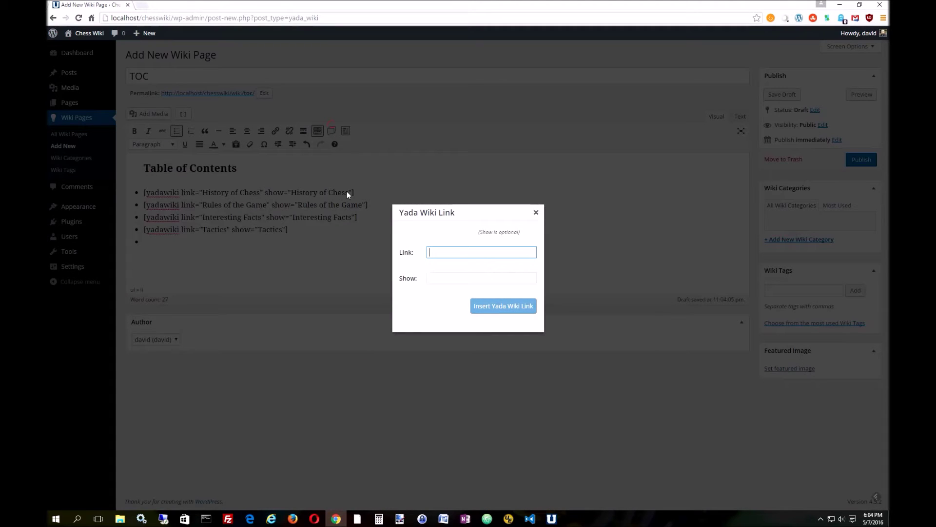
{"action": "type", "text": "Famous Players"}
{"action": "key", "text": "Tab"}
{"action": "type", "text": "Famous Players"}
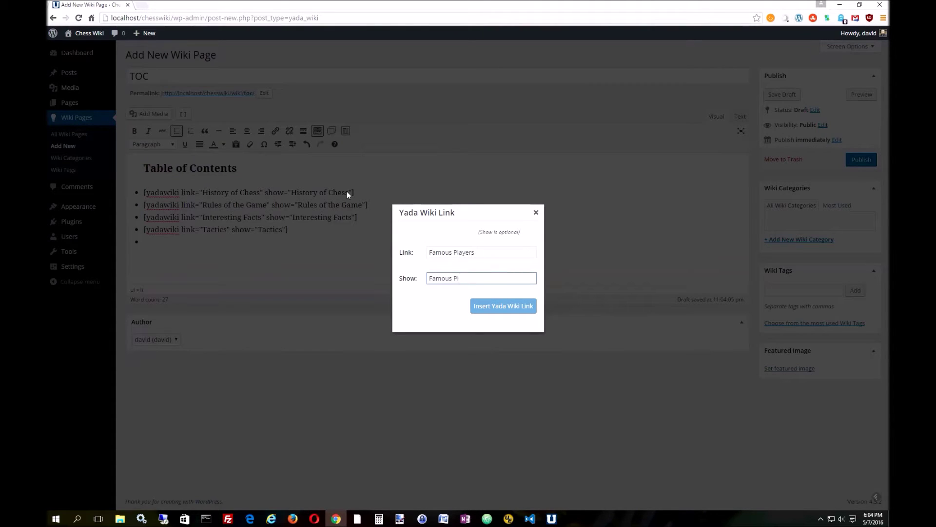
{"action": "key", "text": "Return"}
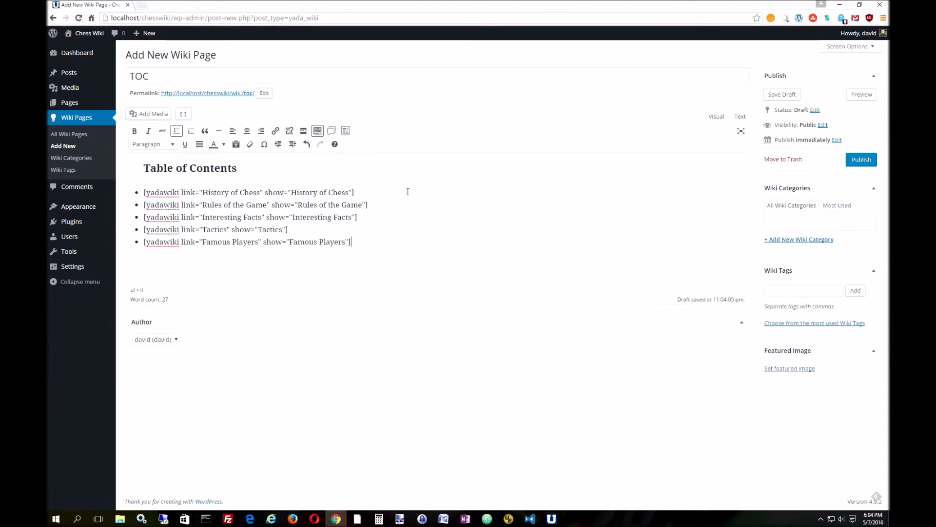
- Publish the TOC wiki page, check the live page in a separate browser tab, and return to the editor
{"action": "left_click", "coordinate": [856, 159]}
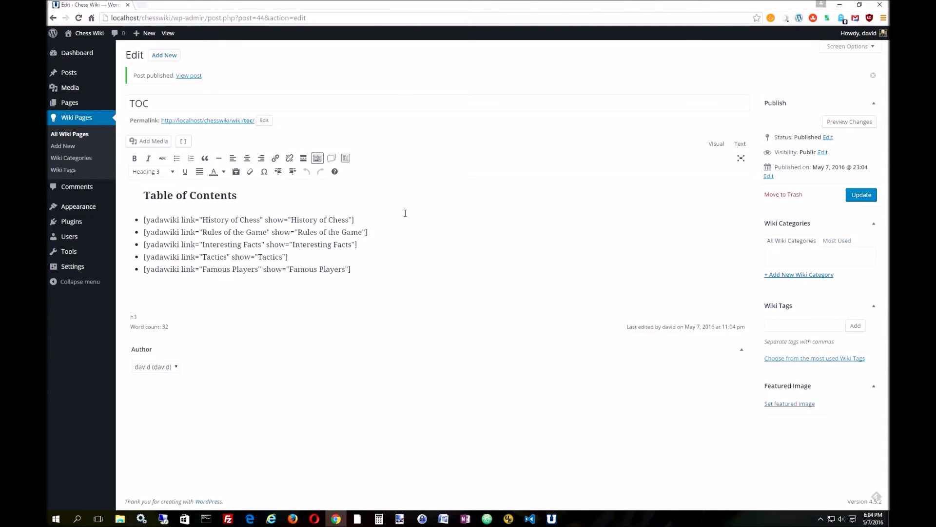
{"action": "right_click", "coordinate": [166, 35]}
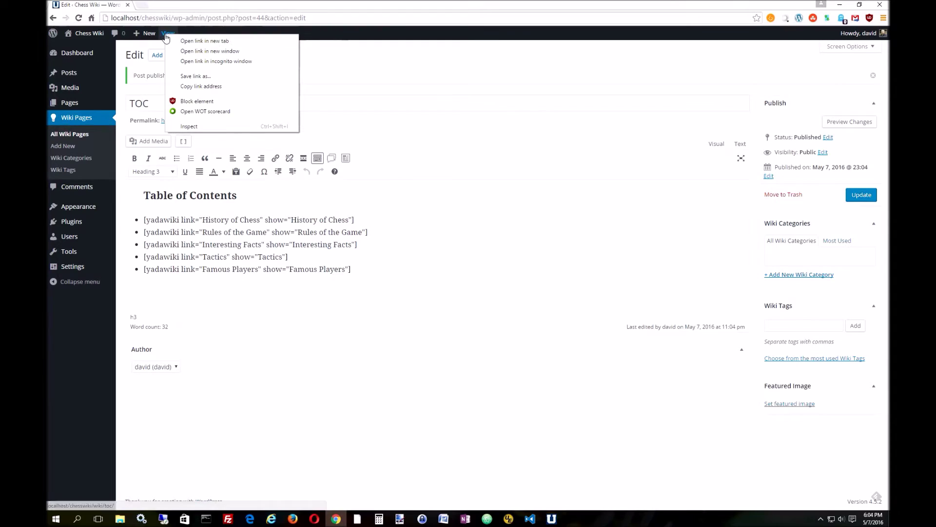
{"action": "left_click", "coordinate": [204, 41]}
{"action": "left_click", "coordinate": [181, 6]}
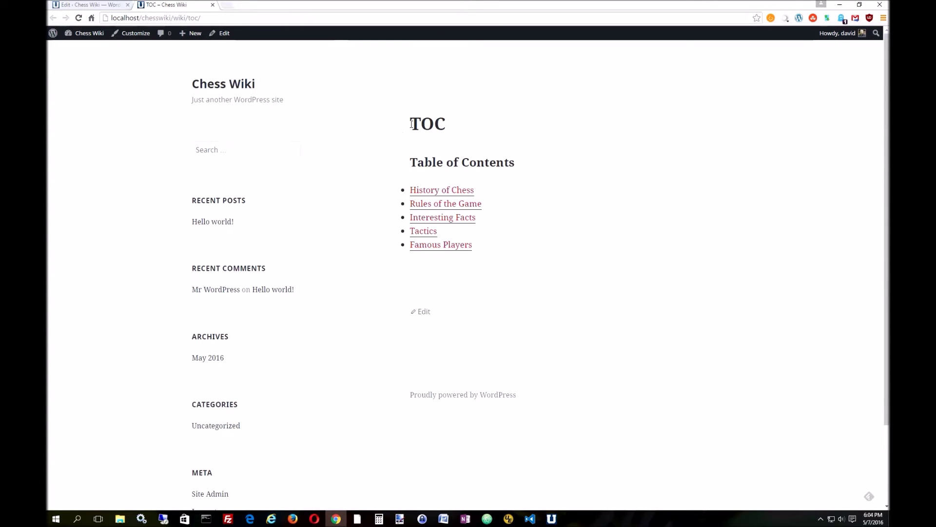
{"action": "double_click", "coordinate": [412, 124]}
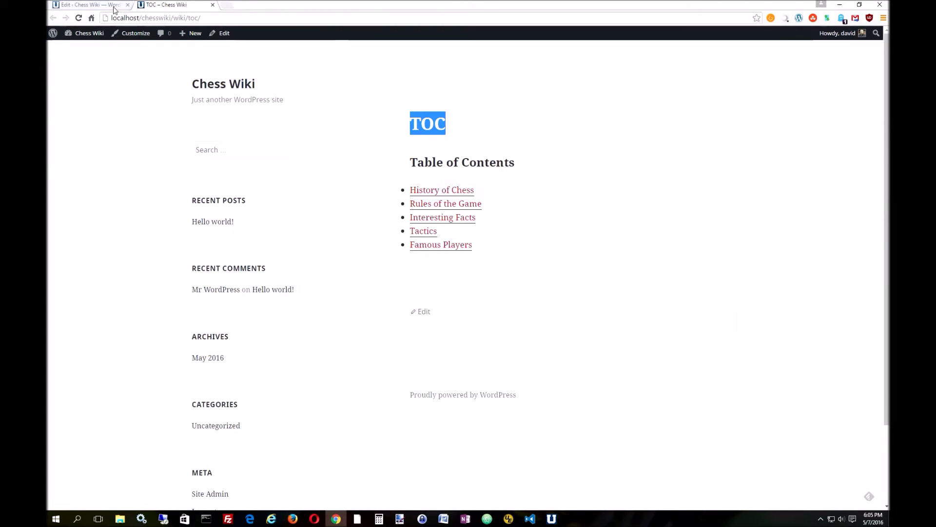
{"action": "left_click", "coordinate": [212, 5]}
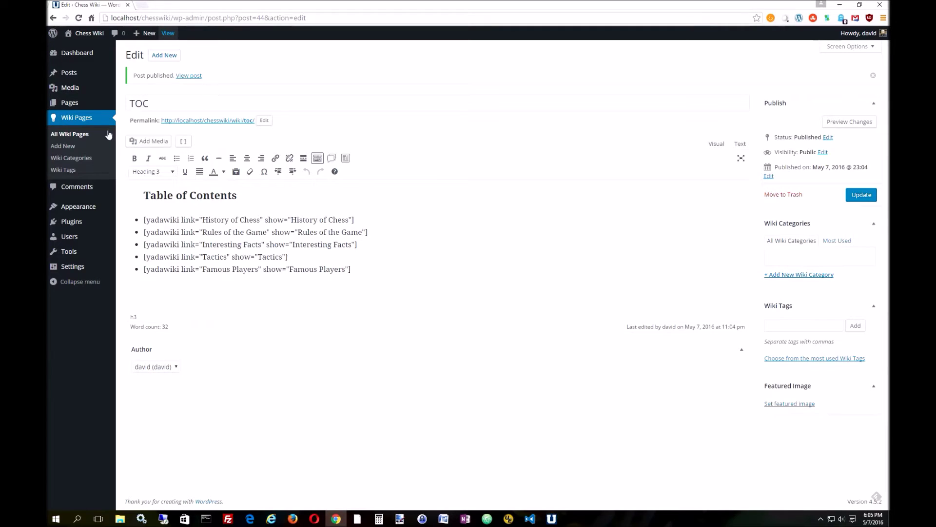
- Start a new wiki page titled "Welcome to the Chess Wiki"
{"action": "left_click", "coordinate": [63, 145]}
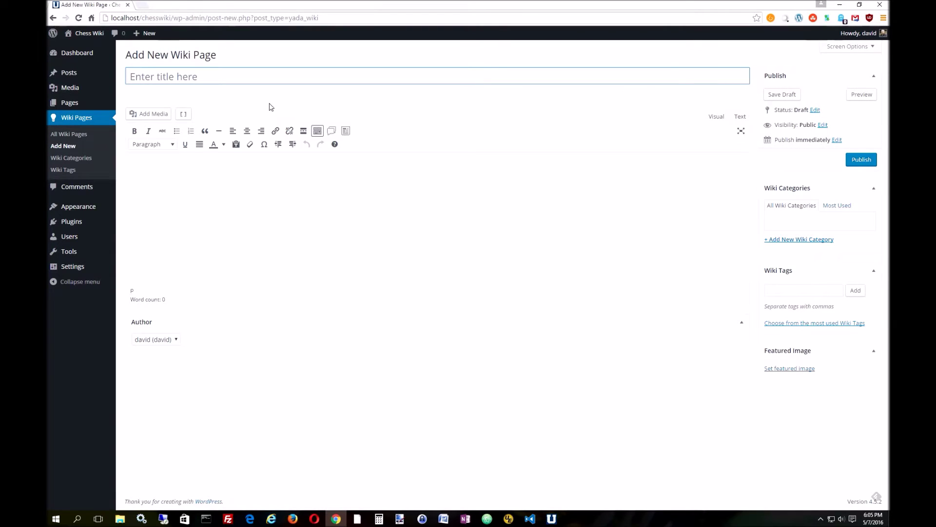
{"action": "type", "text": "Welcom"}
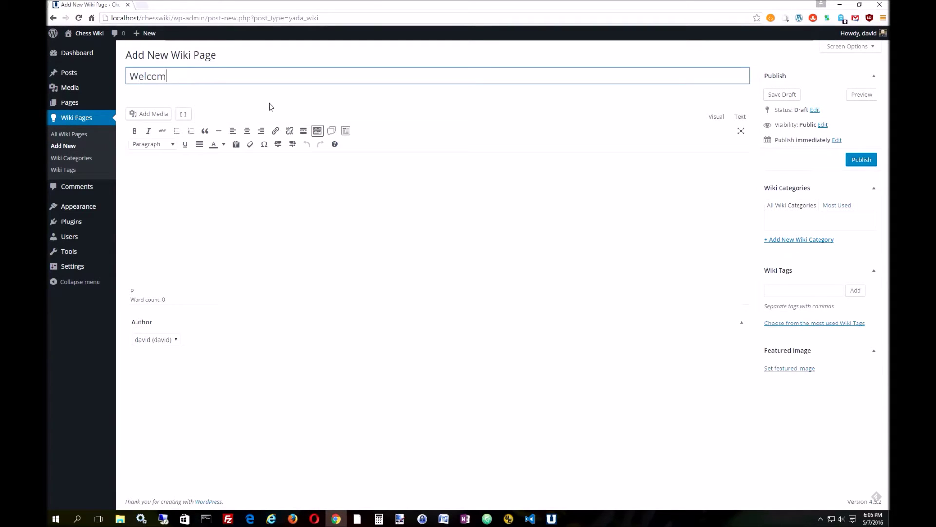
{"action": "type", "text": "e to the Chess Wiki"}
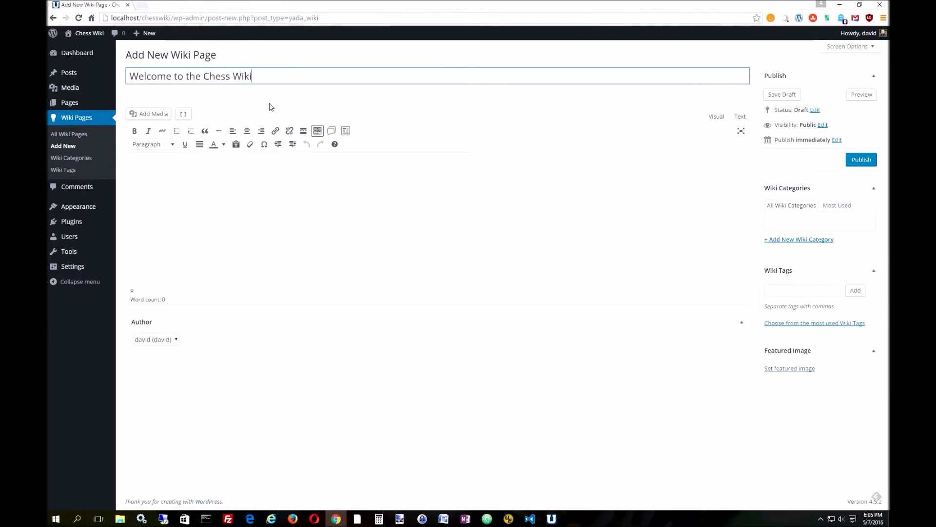
- Insert a one half column shortcode in the page body and place a Yada Wiki TOC without category or order inside it
{"action": "left_click", "coordinate": [231, 187]}
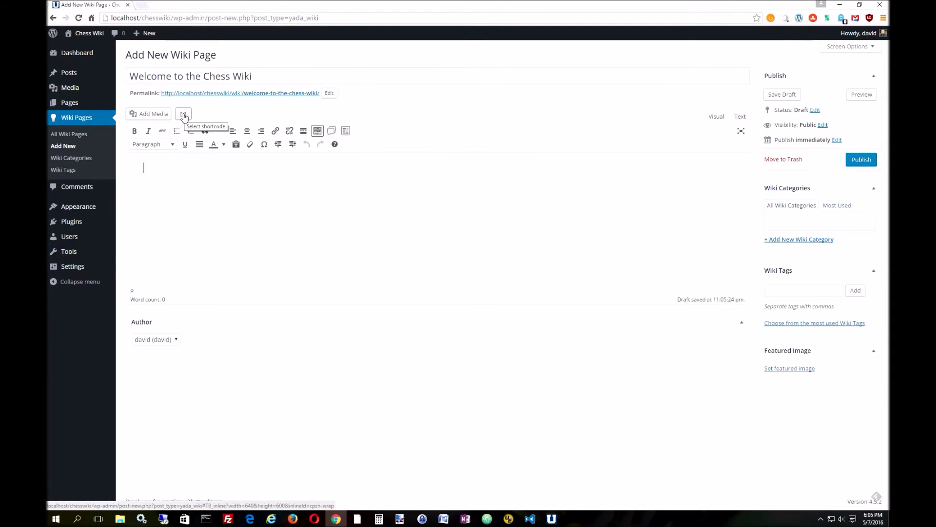
{"action": "left_click", "coordinate": [183, 115]}
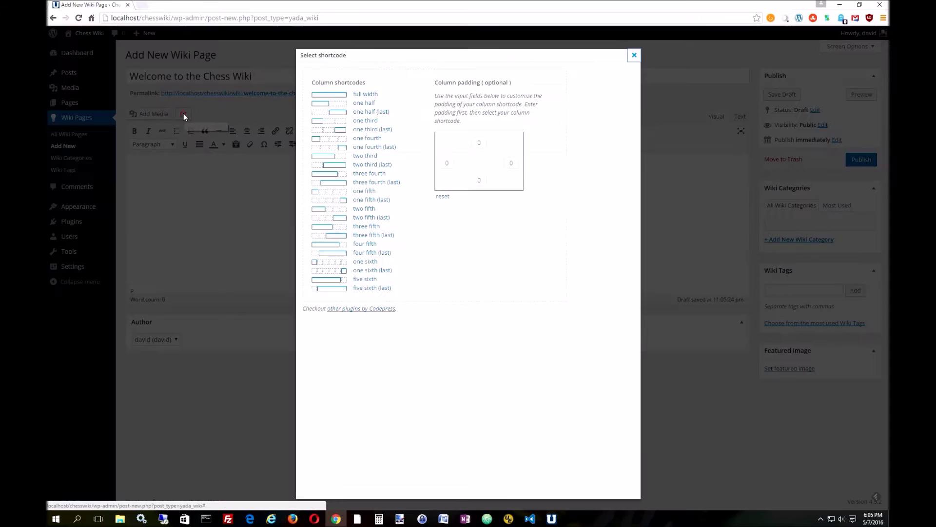
{"action": "left_click", "coordinate": [323, 103]}
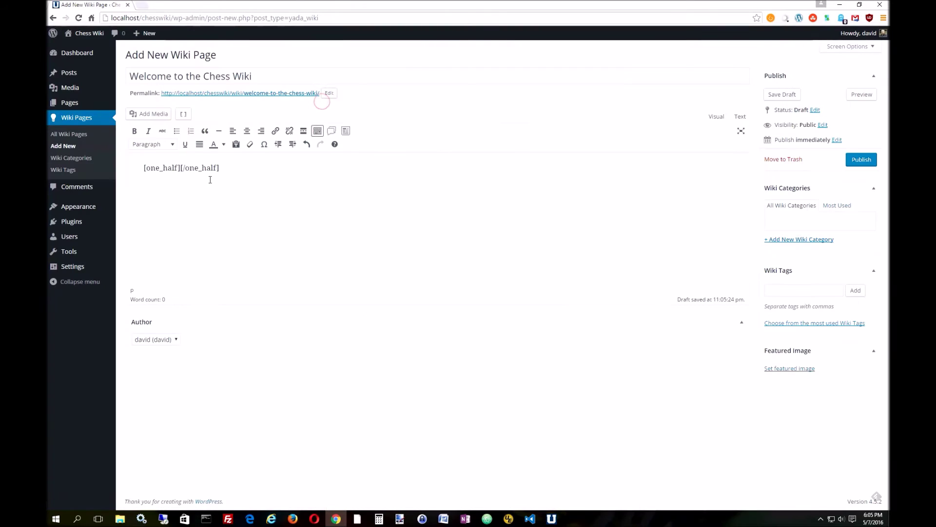
{"action": "left_click", "coordinate": [181, 167]}
{"action": "left_click", "coordinate": [345, 132]}
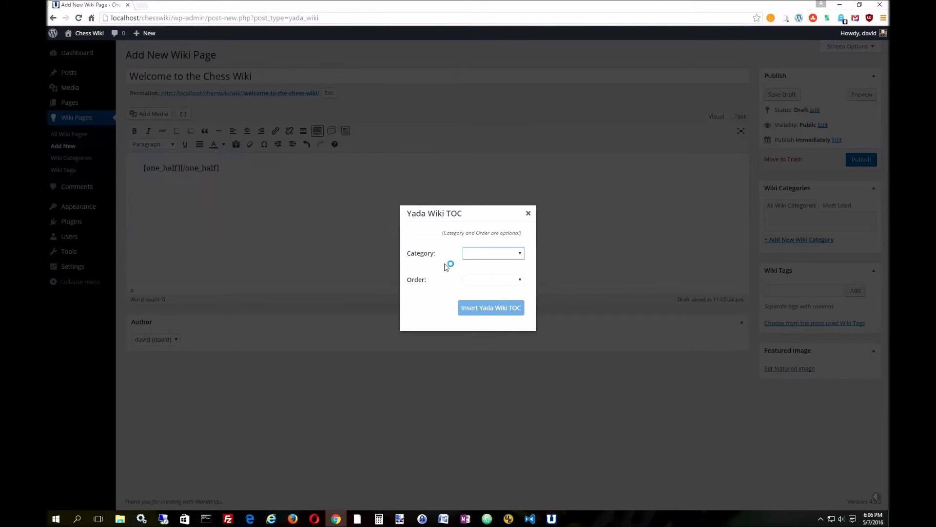
{"action": "left_click", "coordinate": [484, 310]}
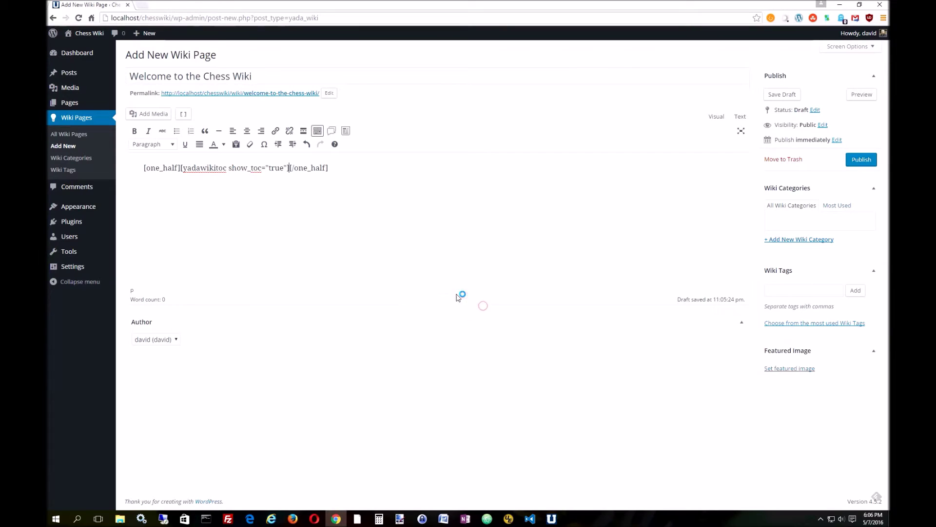
- Insert a one half (last) column shortcode below the first column and open an empty paragraph between its tags
{"action": "left_click", "coordinate": [339, 161]}
{"action": "key", "text": "Return"}
{"action": "left_click", "coordinate": [184, 115]}
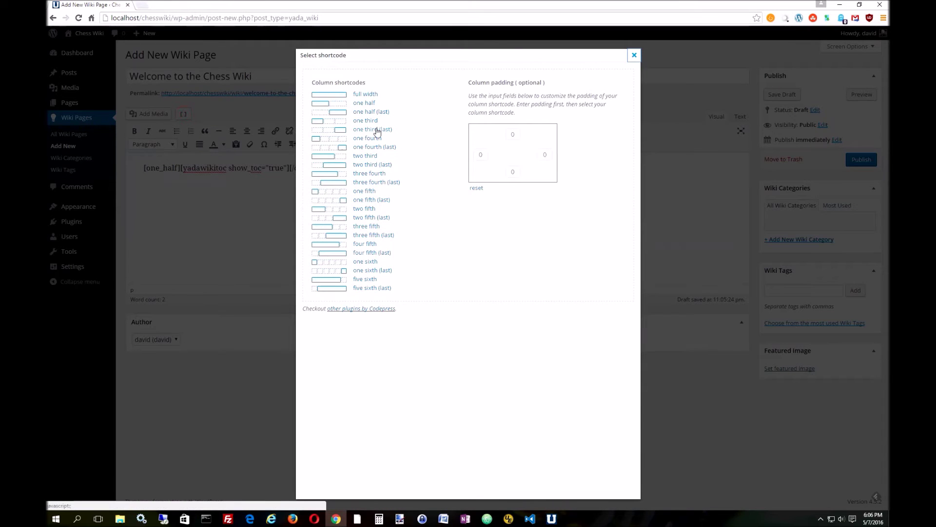
{"action": "left_click", "coordinate": [380, 112]}
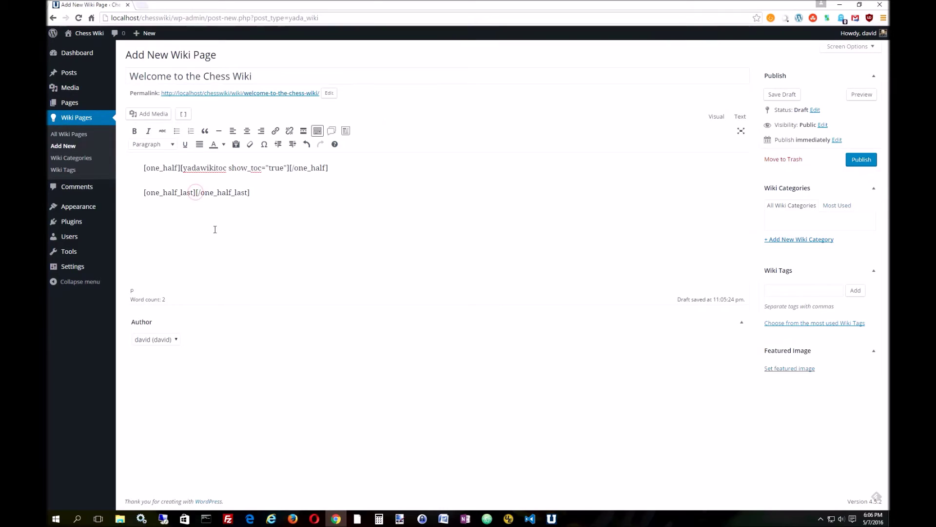
{"action": "key", "text": "Return"}
{"action": "left_click", "coordinate": [213, 193]}
{"action": "key", "text": "Return"}
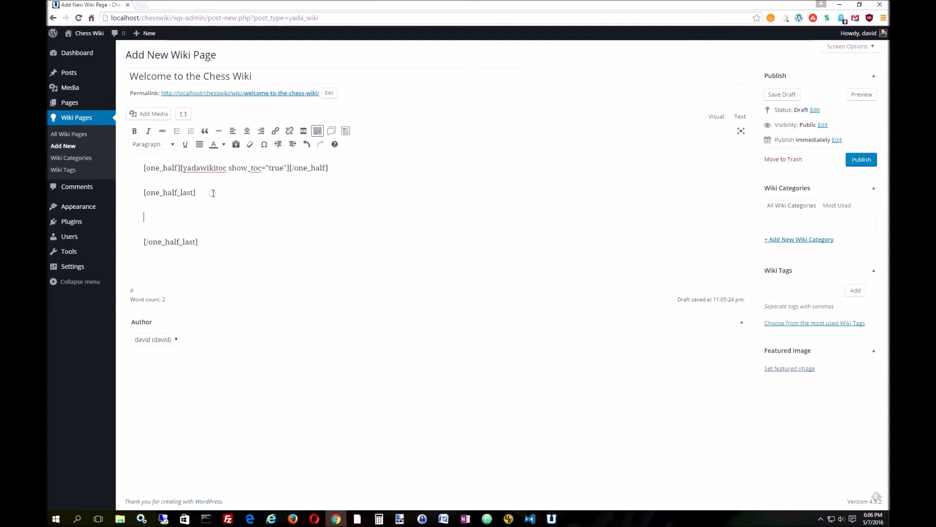
- Fill the one half (last) column with a paragraph of Lorem ipsum placeholder text
{"action": "key", "text": "alt+Tab"}
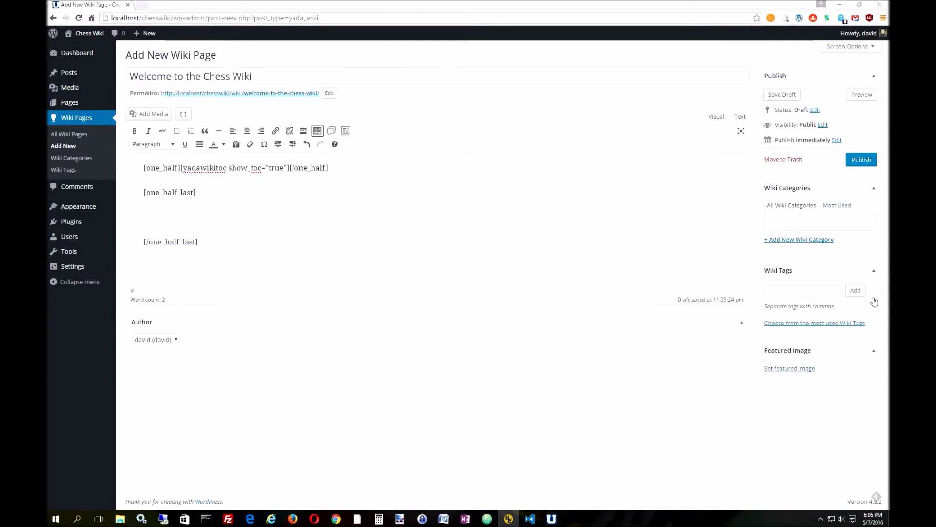
{"action": "left_click", "coordinate": [204, 207]}
{"action": "type", "text": "Lorem ipsum dolor sit amet, consectetur adipiscing elit, sed do eiusmod tempor incididunt ut labore et dolore magna aliqua. Ut enim ad minim veniam, quis nostrud exercitation ullamco laboris nisi ut aliquip ex ea commodo consequat. Duis aute irure dolor in reprehenderit in voluptate velit esse cillum dolore eu fugiat nulla pariatur. Excepteur sint occaecat cupidatat non proident, sunt in culpa qui officia deserunt mollit anim id est laborum."}
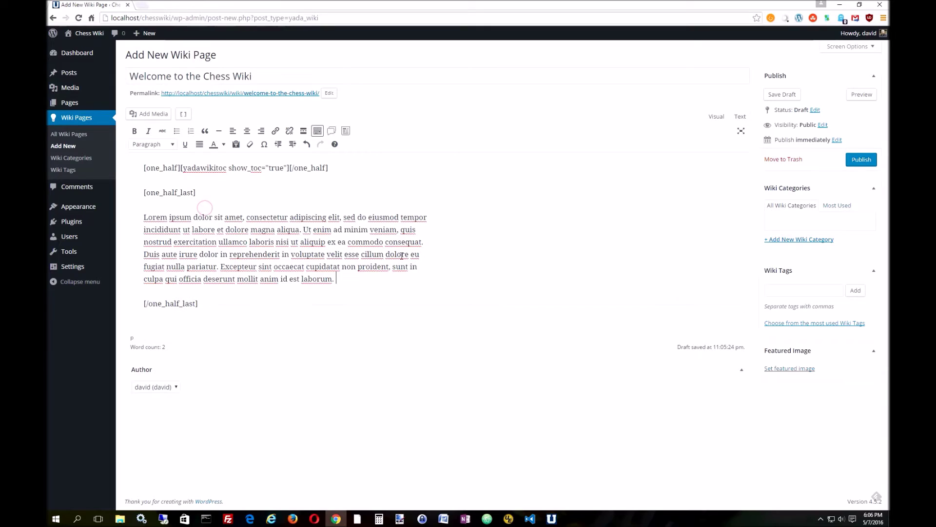
- Below the placeholder paragraph, insert a wiki link to "Rules of Game" with show text "Click here to learn how to play."
{"action": "key", "text": "Return"}
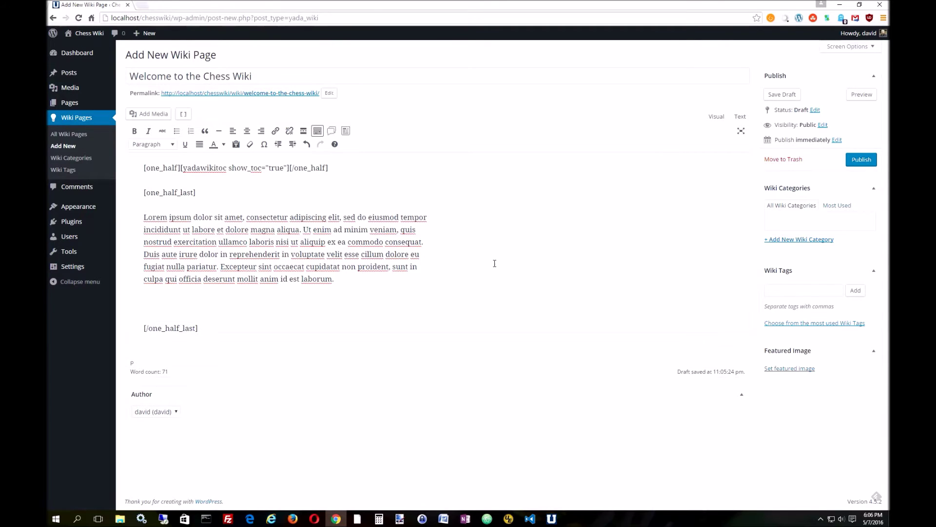
{"action": "left_click", "coordinate": [331, 130]}
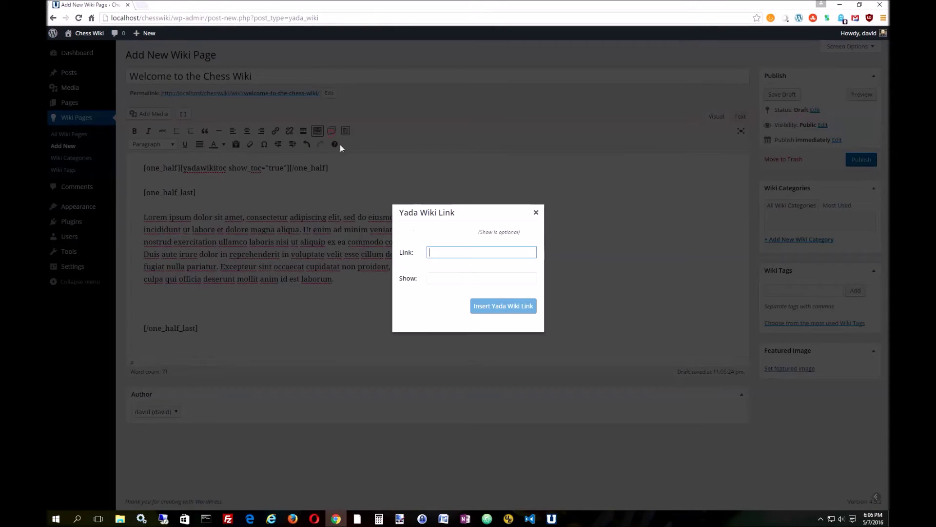
{"action": "type", "text": "Rules of Game"}
{"action": "left_click", "coordinate": [446, 279]}
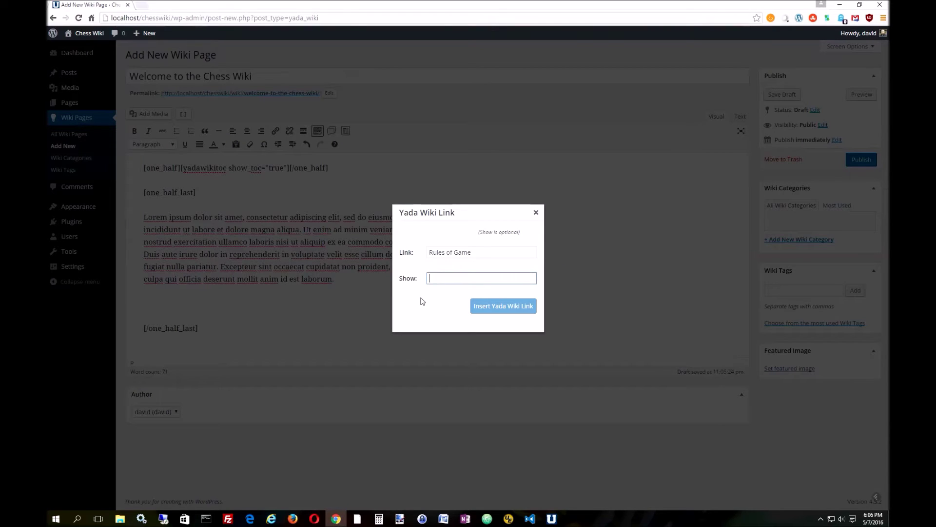
{"action": "type", "text": "Click here to learn how to play."}
{"action": "left_click", "coordinate": [513, 306]}
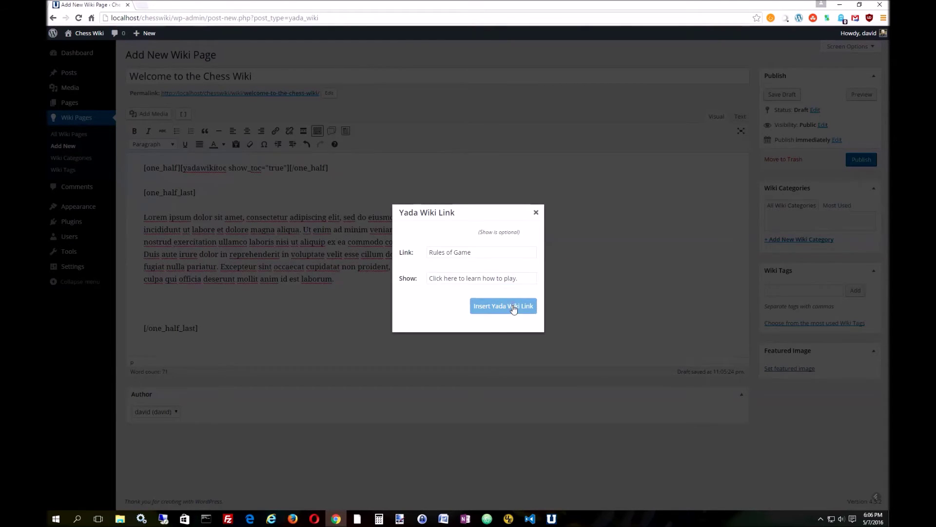
- Publish the welcome page and view the live page in a new browser tab
{"action": "left_click", "coordinate": [851, 159]}
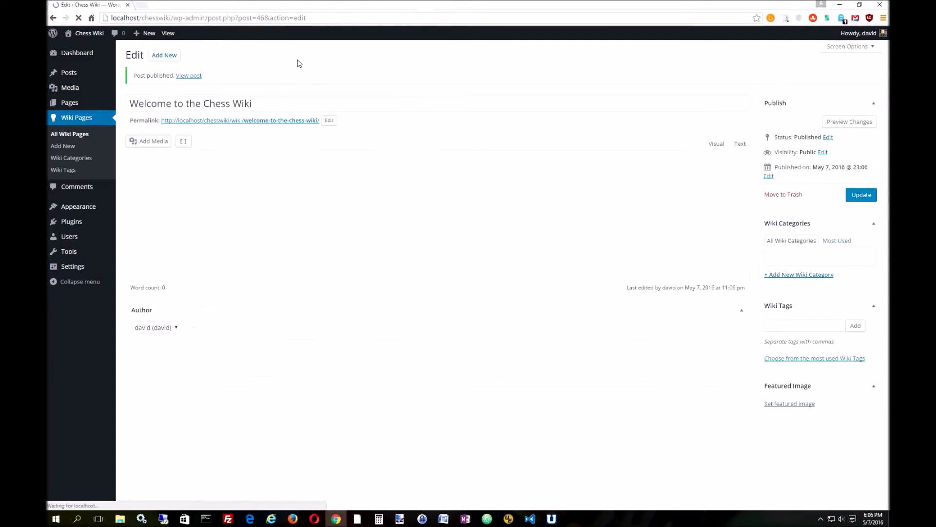
{"action": "right_click", "coordinate": [166, 33]}
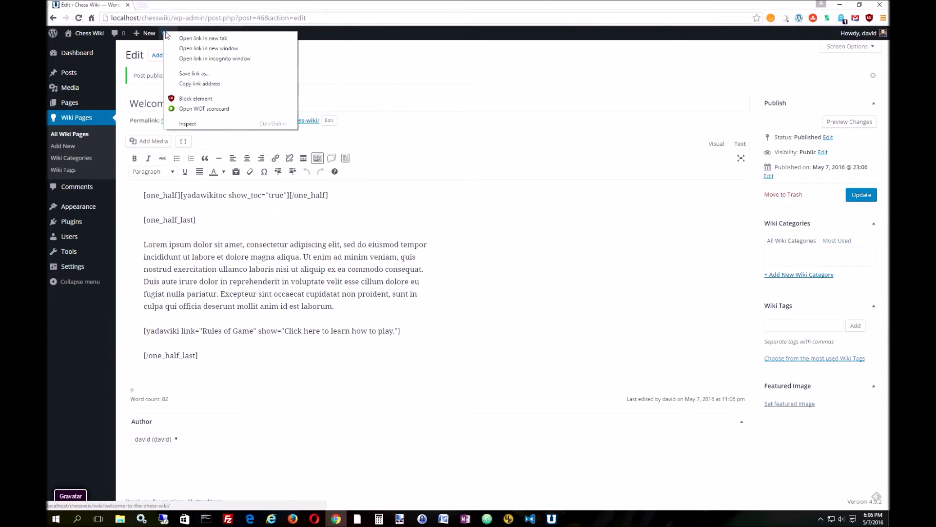
{"action": "left_click", "coordinate": [178, 38]}
{"action": "left_click", "coordinate": [169, 5]}
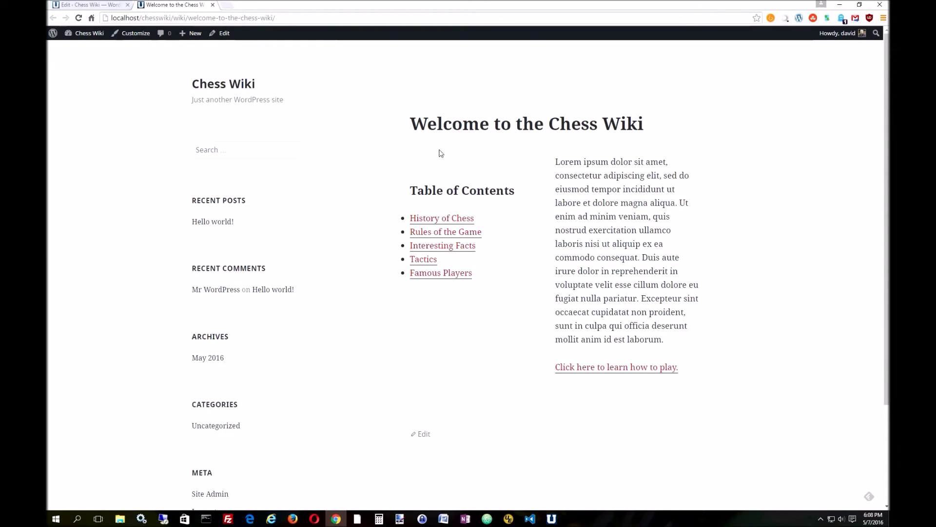
- Open the site's menu management and create a new menu named "main menu"
{"action": "mouse_move", "coordinate": [90, 39]}
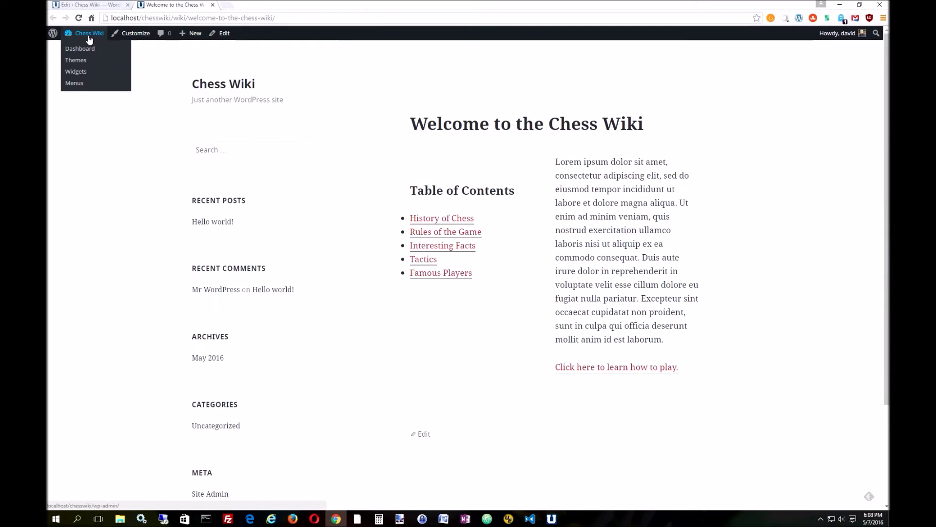
{"action": "left_click", "coordinate": [71, 84]}
{"action": "mouse_move", "coordinate": [88, 107]}
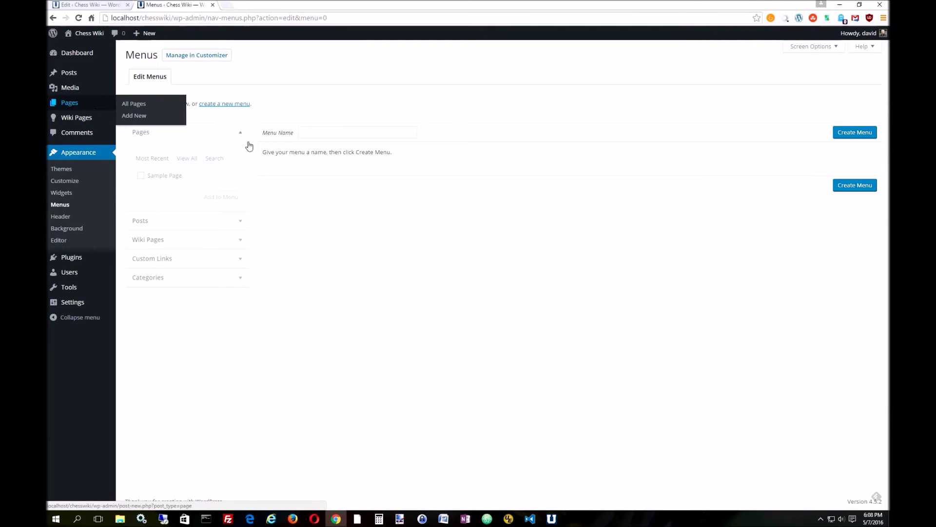
{"action": "left_click", "coordinate": [317, 132]}
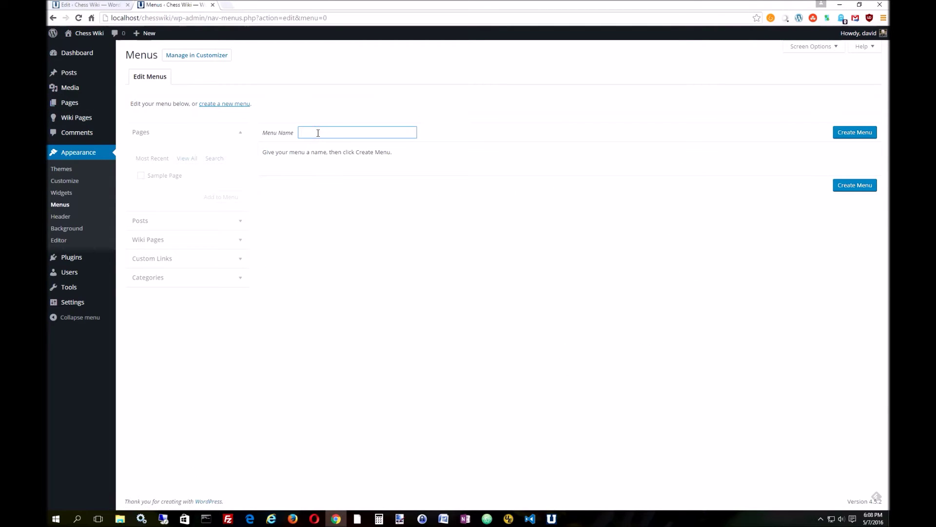
{"action": "type", "text": "main menu"}
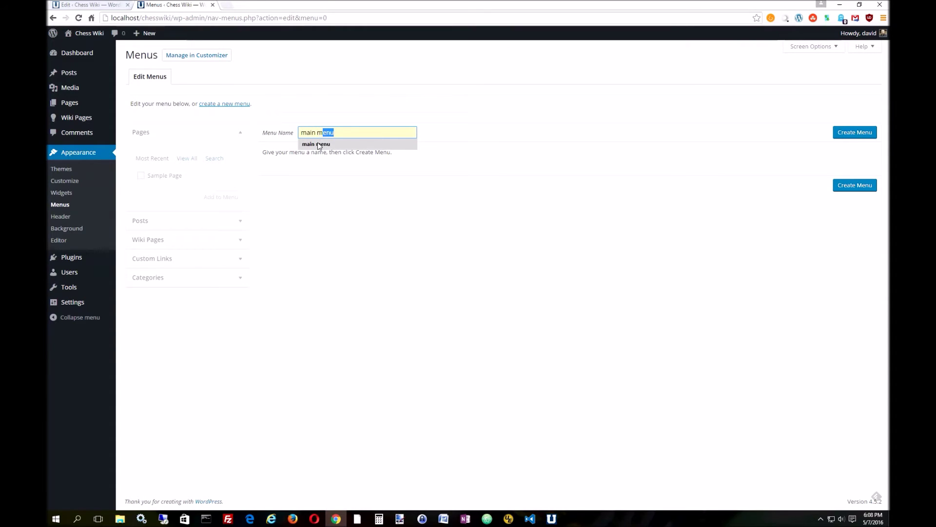
{"action": "left_click", "coordinate": [318, 143]}
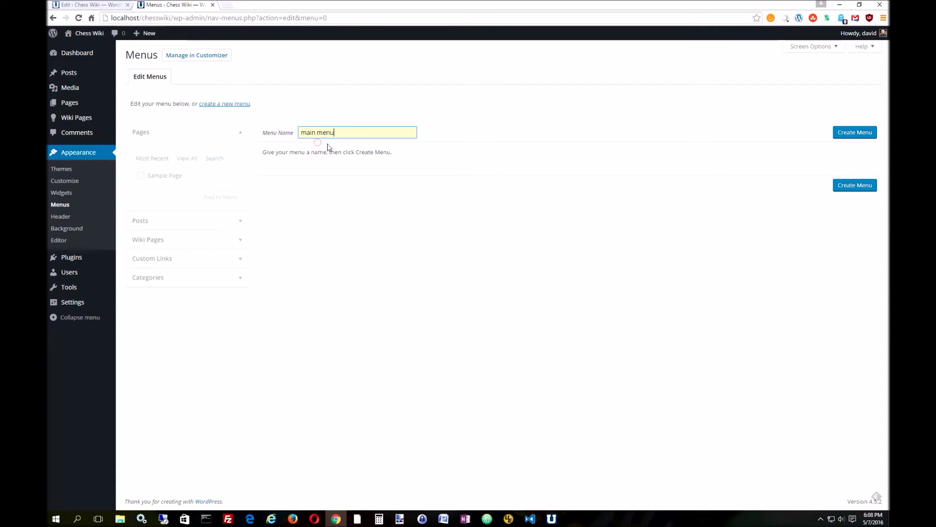
{"action": "left_click", "coordinate": [861, 139]}
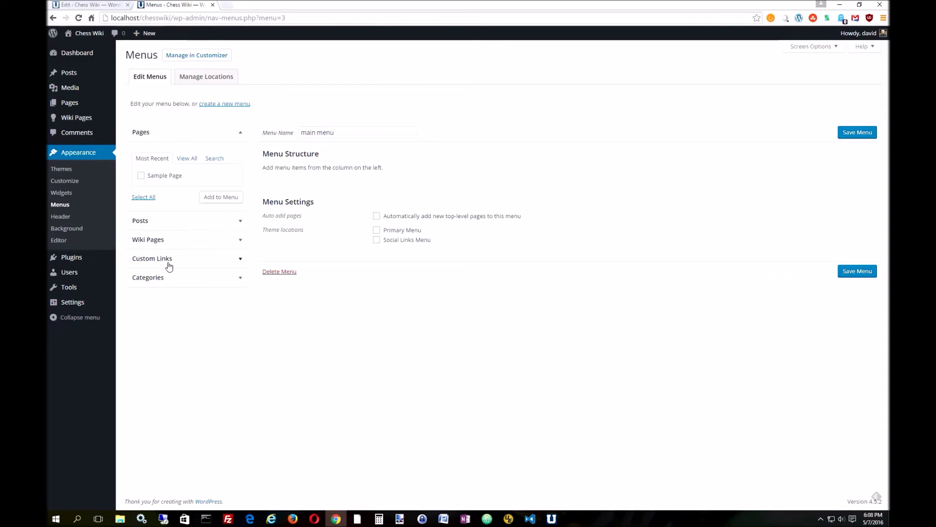
- Add the Hello world! post and the Sample Page to the main menu
{"action": "left_click", "coordinate": [829, 49]}
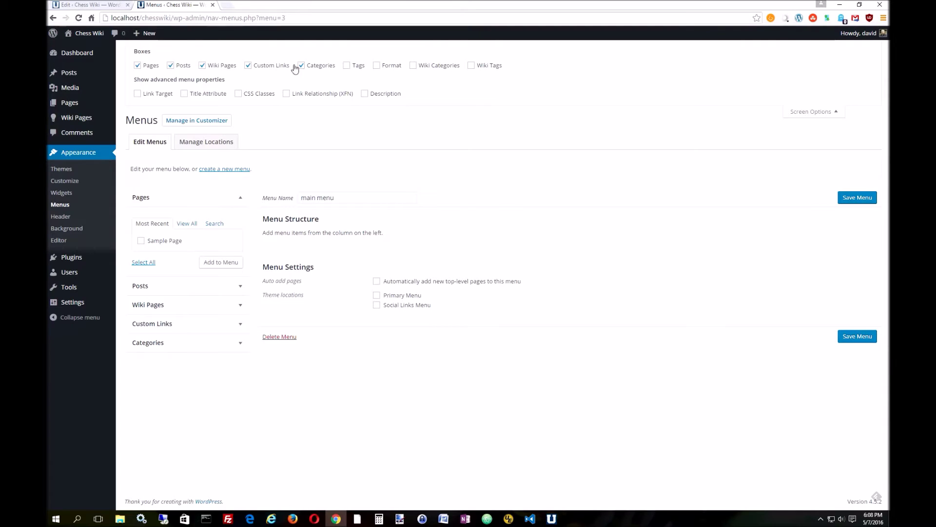
{"action": "left_click", "coordinate": [797, 115]}
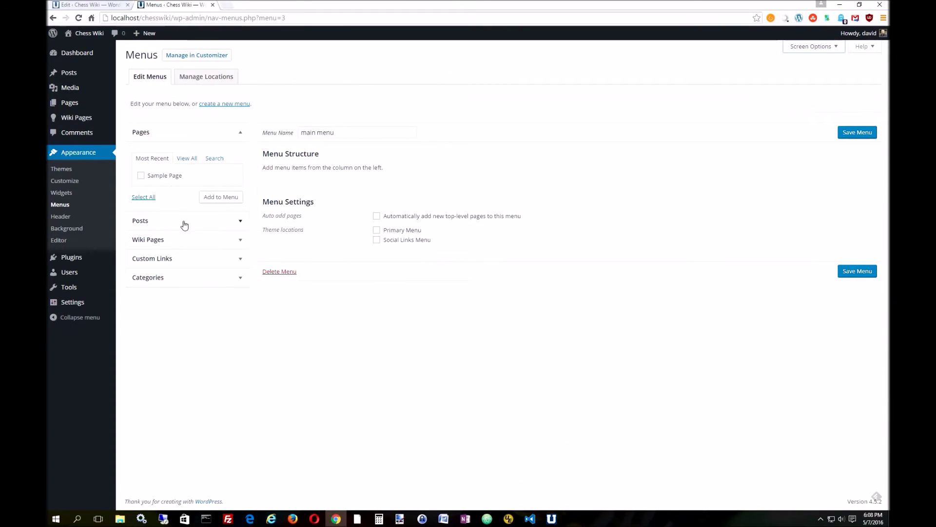
{"action": "left_click", "coordinate": [241, 222]}
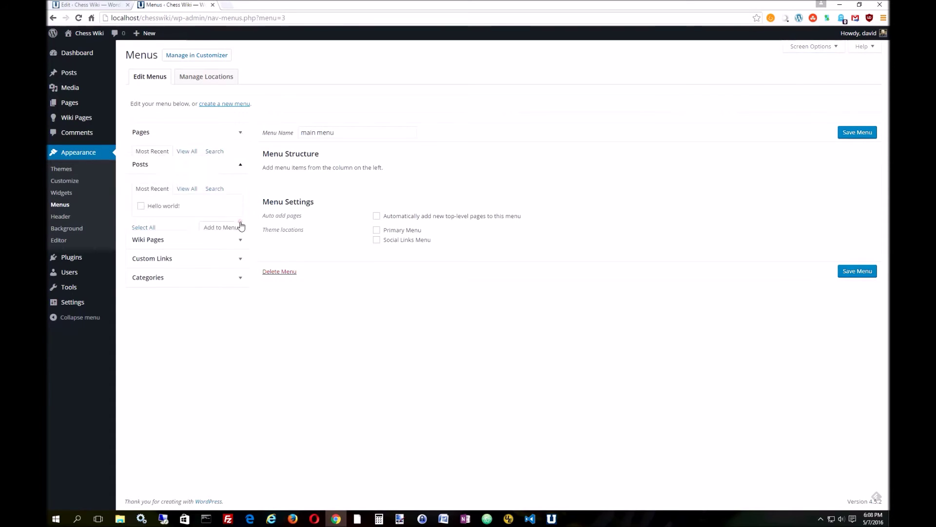
{"action": "left_click", "coordinate": [207, 216]}
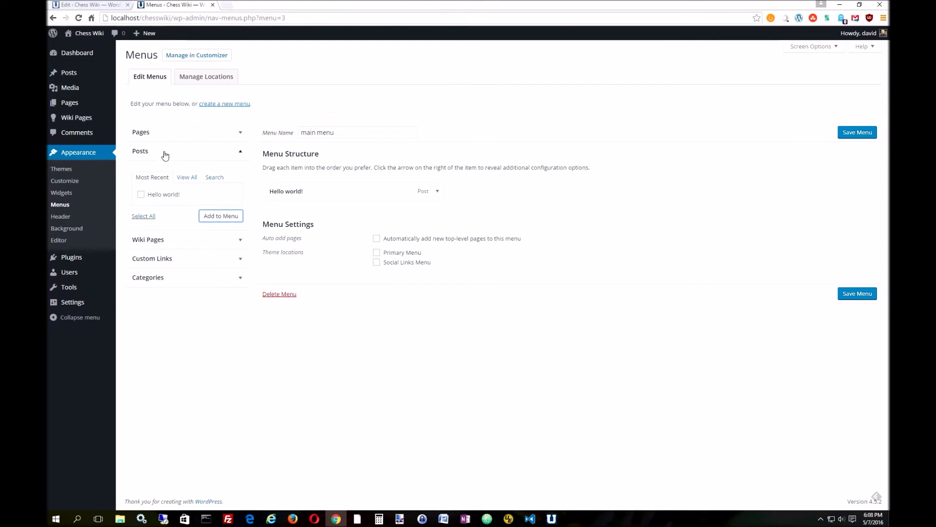
{"action": "left_click", "coordinate": [210, 128]}
{"action": "left_click", "coordinate": [141, 176]}
{"action": "left_click", "coordinate": [214, 198]}
{"action": "left_click", "coordinate": [213, 198]}
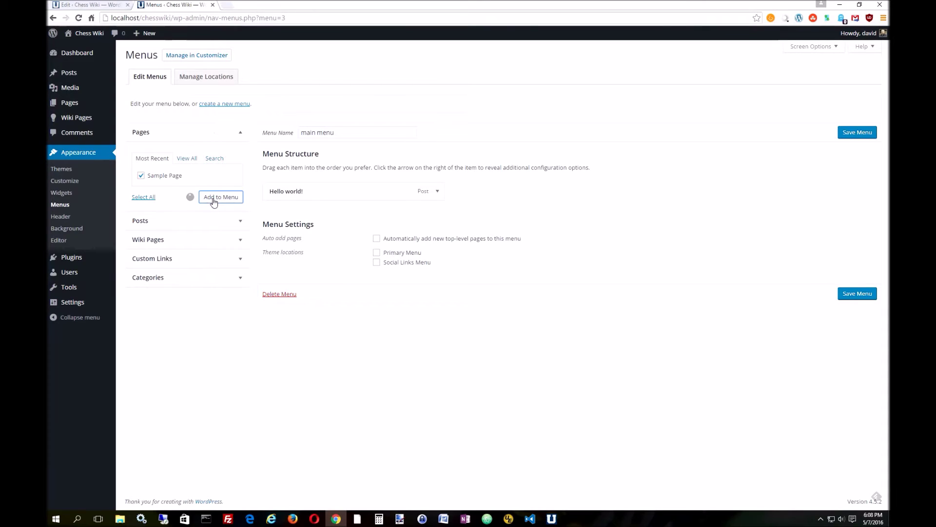
- Add the wiki page "Welcome to the Chess Wiki" to the main menu and save the menu
{"action": "left_click", "coordinate": [242, 240]}
{"action": "left_click", "coordinate": [141, 213]}
{"action": "left_click", "coordinate": [219, 243]}
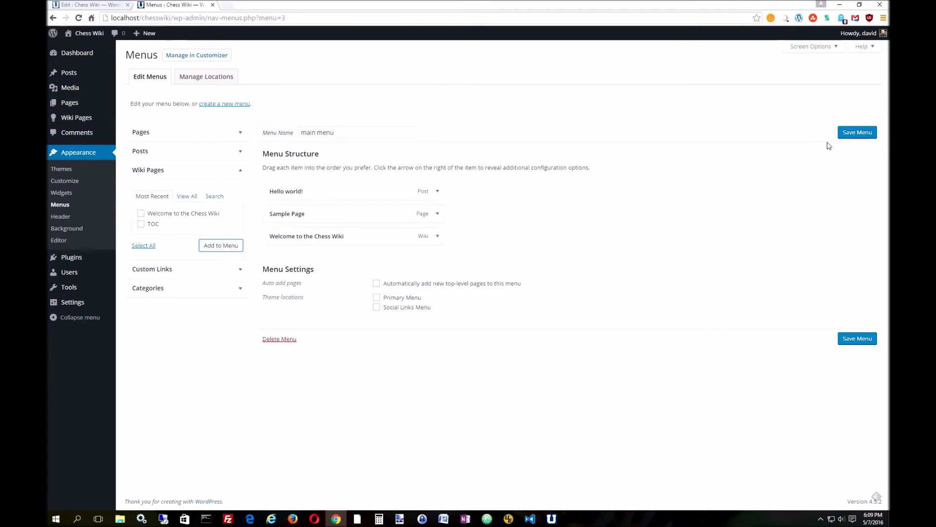
{"action": "left_click", "coordinate": [848, 134]}
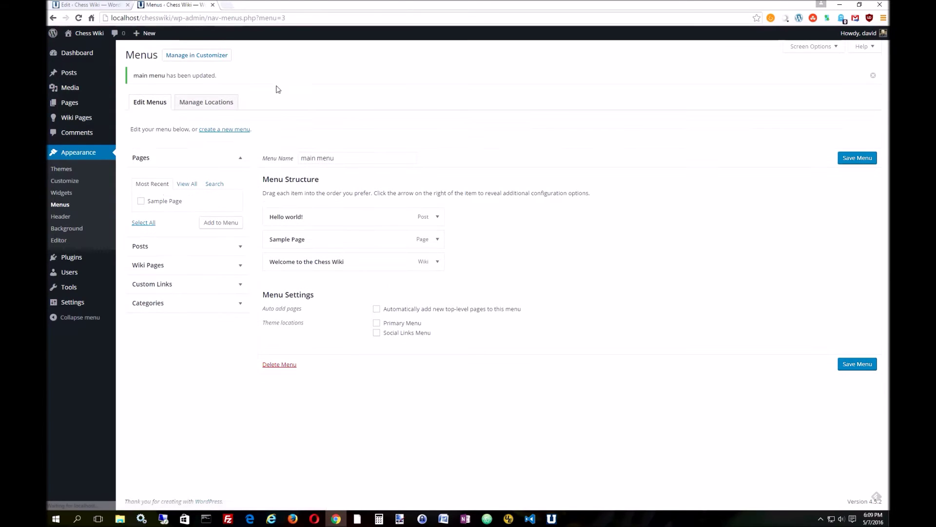
- Assign main menu to the theme's Primary Menu location and save the change
{"action": "left_click", "coordinate": [218, 102]}
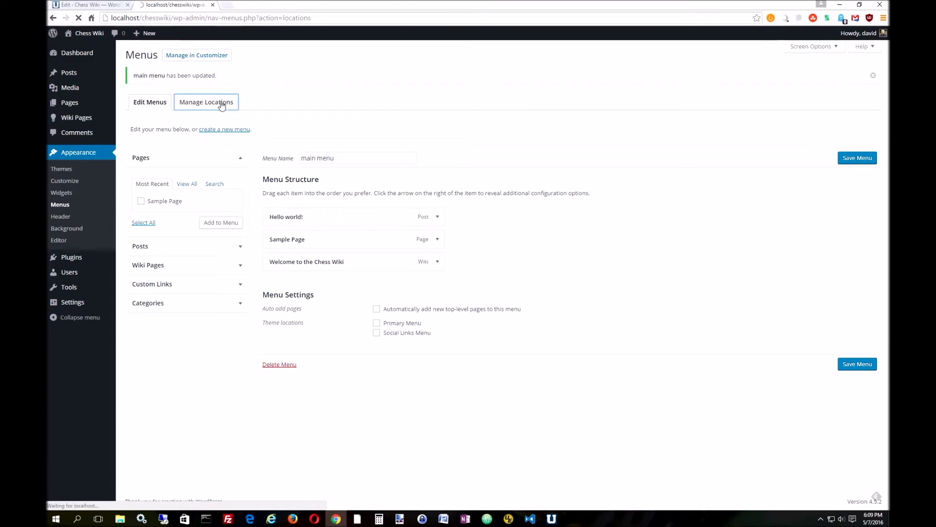
{"action": "left_click", "coordinate": [305, 131]}
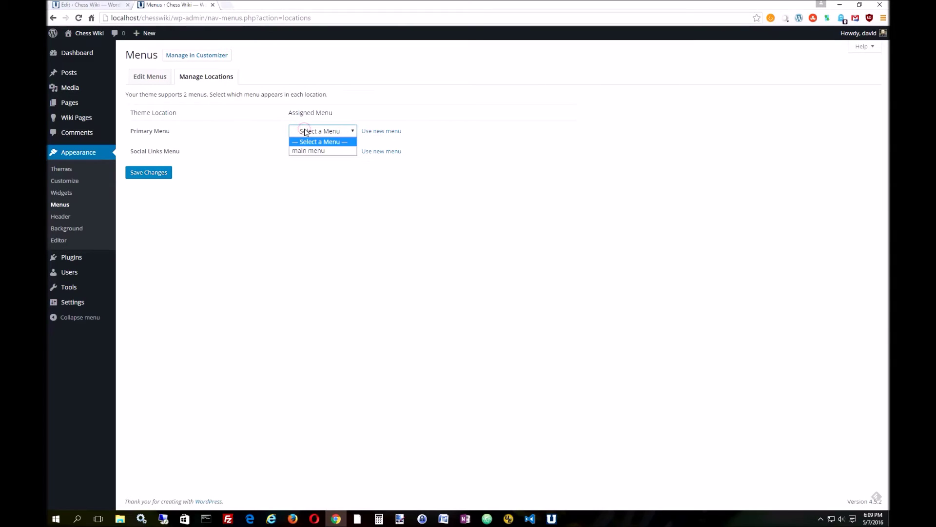
{"action": "left_click", "coordinate": [307, 150]}
{"action": "left_click", "coordinate": [154, 174]}
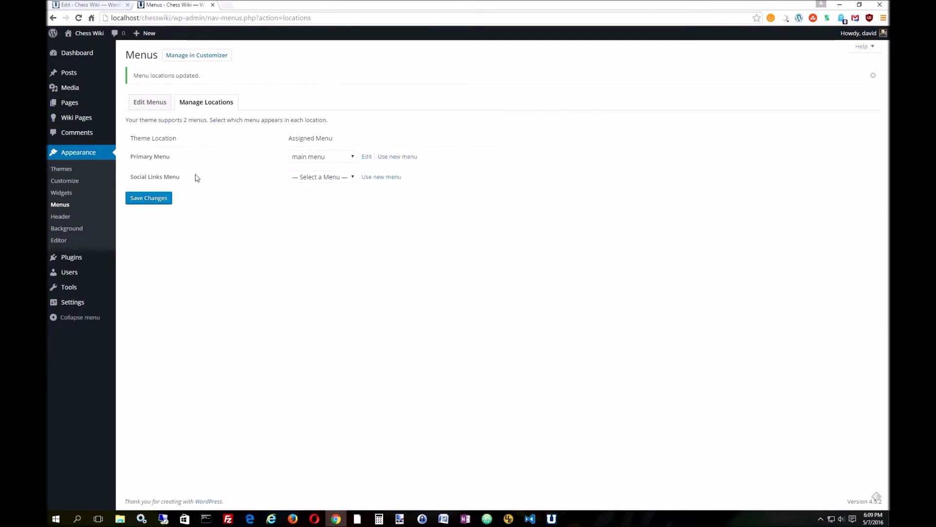
- Visit the live site and open "Welcome to the Chess Wiki" from its navigation menu
{"action": "mouse_move", "coordinate": [86, 33]}
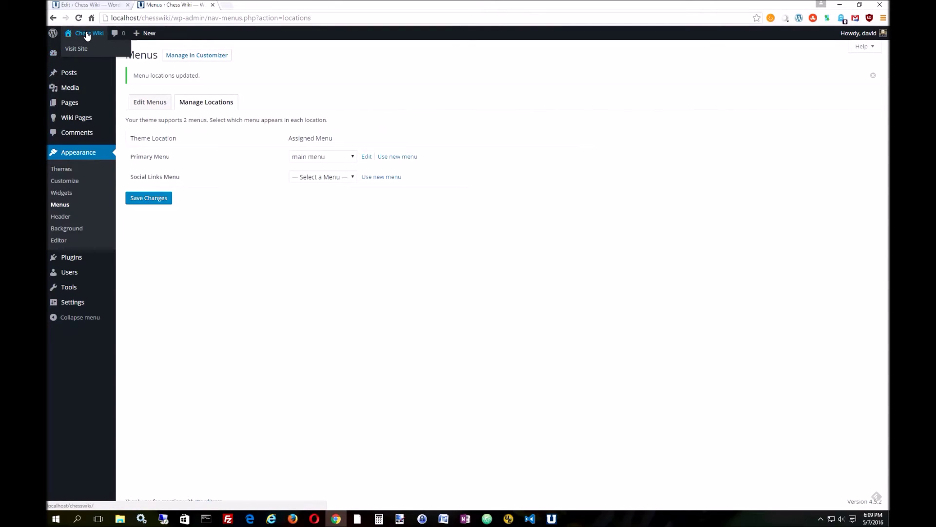
{"action": "left_click", "coordinate": [77, 48]}
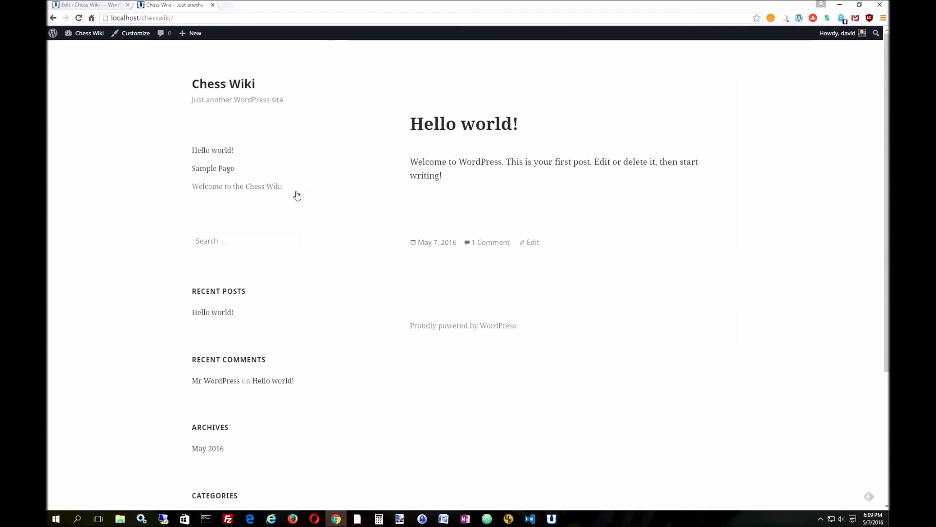
{"action": "left_click", "coordinate": [223, 191]}
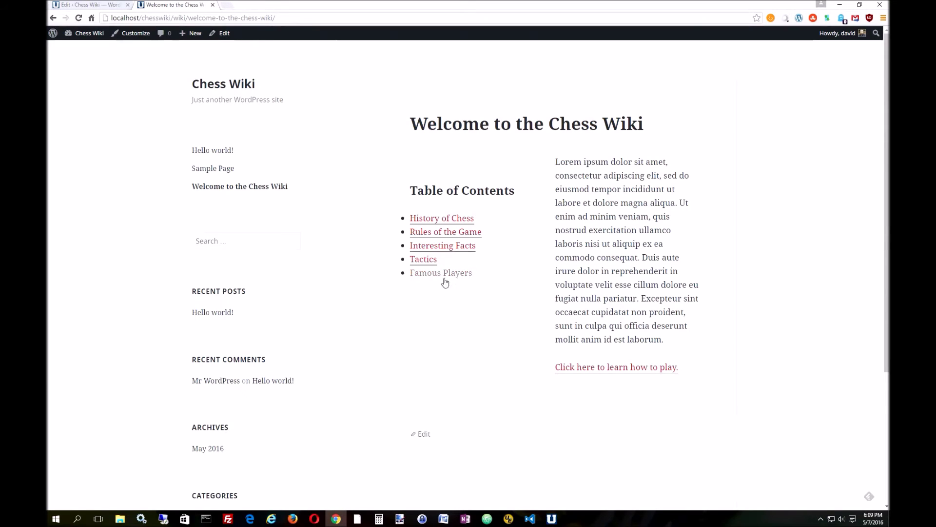
- Return to the browser tab with the welcome page editor and start a new wiki page titled "Emanual Lasker"
{"action": "left_click", "coordinate": [98, 5]}
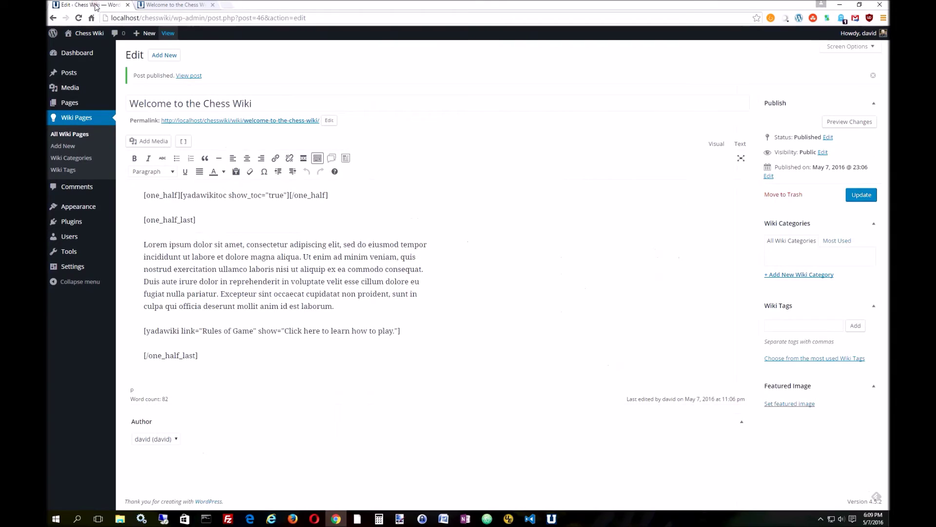
{"action": "left_click", "coordinate": [68, 146]}
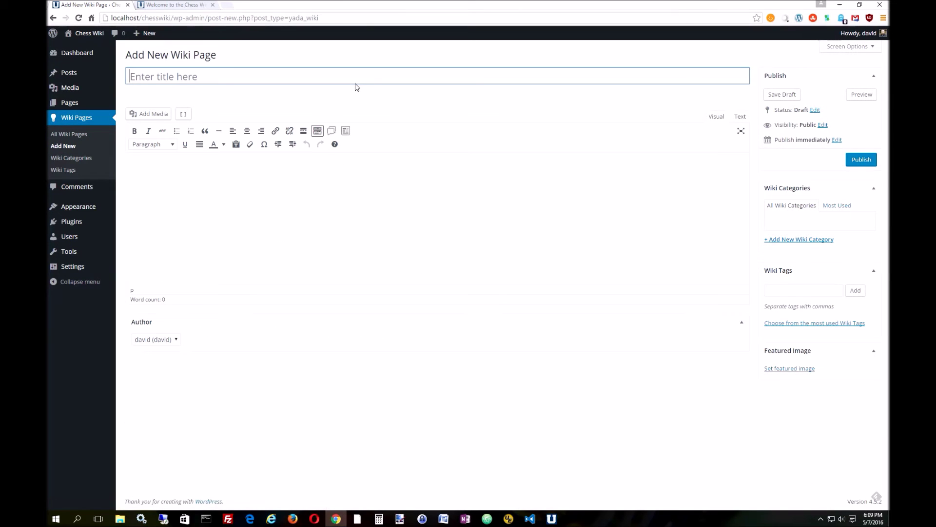
{"action": "left_click", "coordinate": [294, 76]}
{"action": "type", "text": "Emau"}
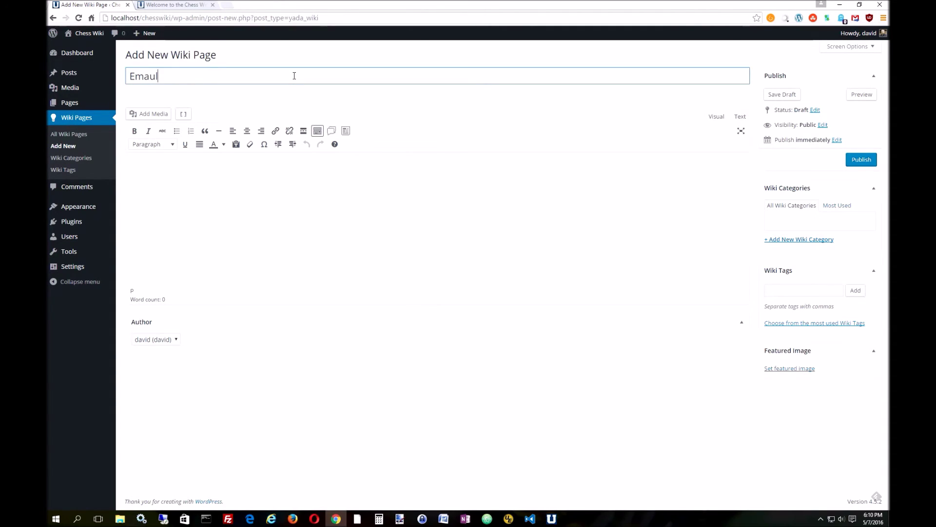
{"action": "key", "text": "BackSpace"}
{"action": "type", "text": "nual Lasker"}
- Fill the Emanual Lasker page with a paragraph of Lorem ipsum placeholder text and start an empty paragraph below it
{"action": "left_click", "coordinate": [263, 167]}
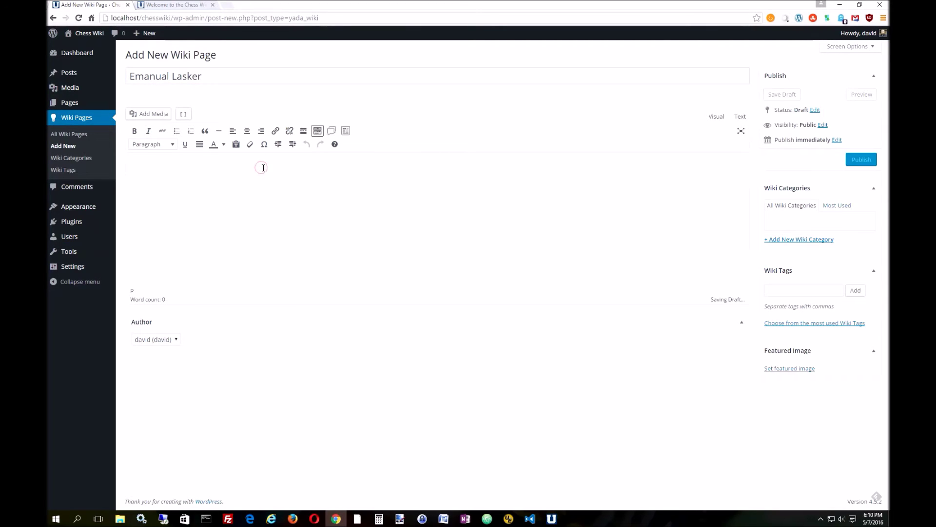
{"action": "type", "text": "Lorem ipsum dolor sit amet, consectetur adipiscing elit, sed do eiusmod tempor incididunt ut labore et dolore magna aliqua. Ut enim ad minim veniam, quis nostrud exercitation ullamco laboris nisi ut aliquip ex ea commodo consequat. Duis aute irure dolor in reprehenderit in voluptate velit esse cillum dolore eu fugiat nulla pariatur. Excepteur sint occaecat cupidatat non proident, sunt in culpa qui officia deserunt mollit anim id est laborum."}
{"action": "key", "text": "Return"}
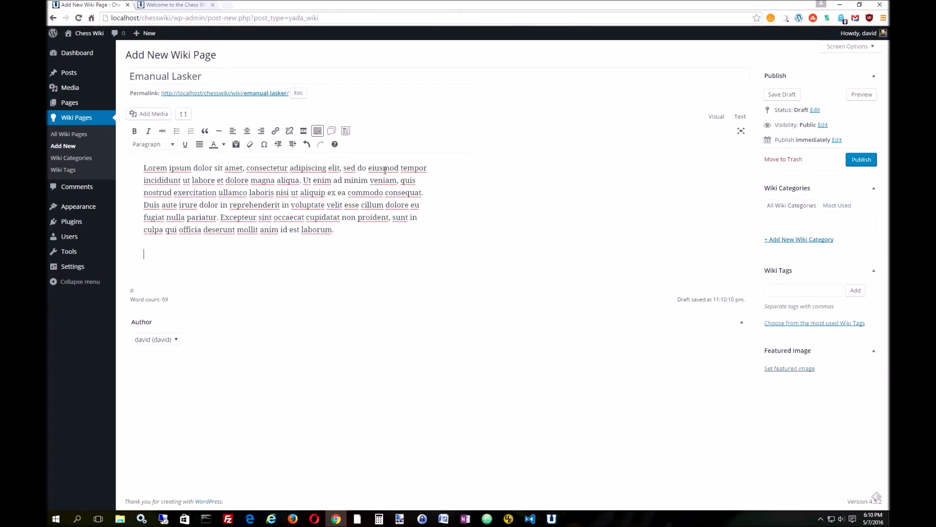
- Insert a wiki link to "Jose Capablanca" with show text "He was defeated by Capablanca" below the placeholder paragraph and publish the page
{"action": "left_click", "coordinate": [332, 131]}
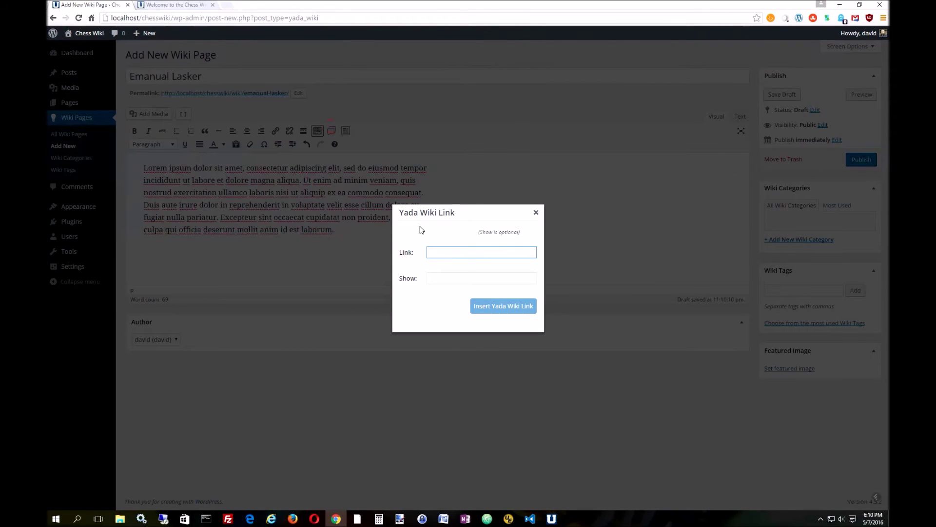
{"action": "type", "text": "Jose Capablanca"}
{"action": "left_click", "coordinate": [448, 278]}
{"action": "type", "text": "He"}
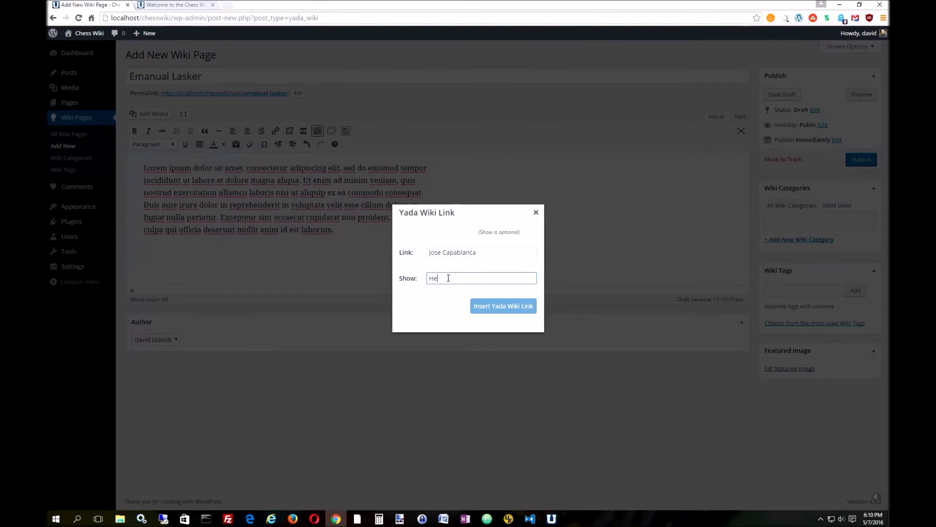
{"action": "type", "text": " was de"}
{"action": "key", "text": "BackSpace"}
{"action": "key", "text": "BackSpace"}
{"action": "key", "text": "BackSpace"}
{"action": "key", "text": "BackSpace"}
{"action": "key", "text": "BackSpace"}
{"action": "key", "text": "BackSpace"}
{"action": "key", "text": "BackSpace"}
{"action": "key", "text": "BackSpace"}
{"action": "key", "text": "BackSpace"}
{"action": "type", "text": "He was defeated by"}
{"action": "left_click", "coordinate": [500, 313]}
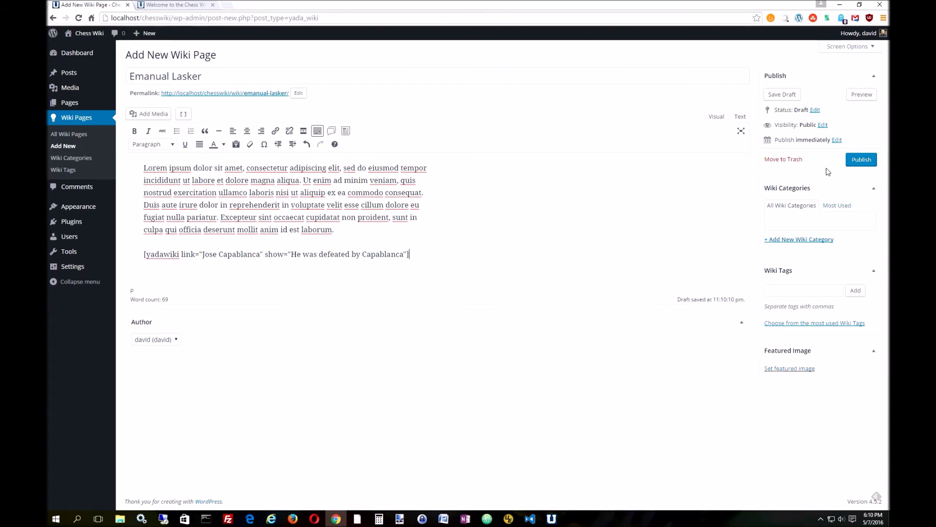
{"action": "left_click", "coordinate": [855, 163]}
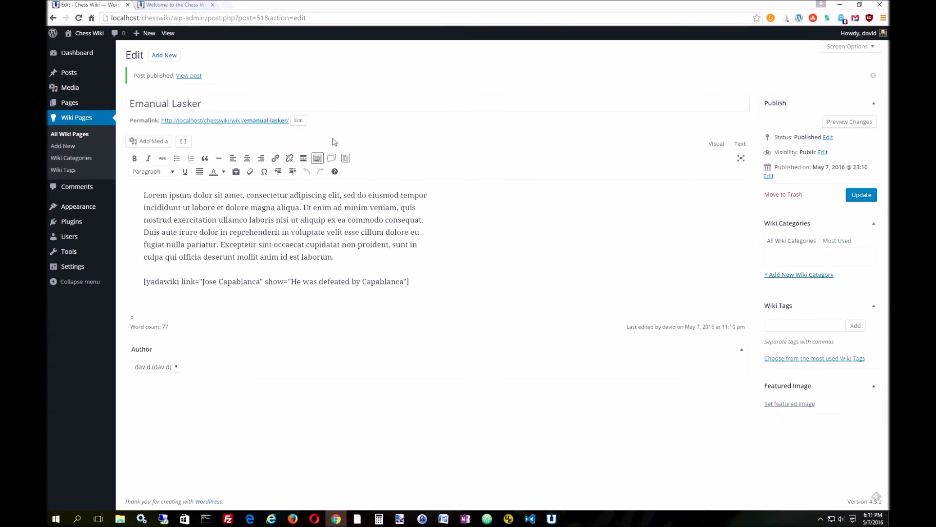
- From the live Emanual Lasker page, follow the Capablanca link to start the Jose Capablanca page and fill it with Lorem ipsum placeholder text
{"action": "left_click", "coordinate": [170, 34]}
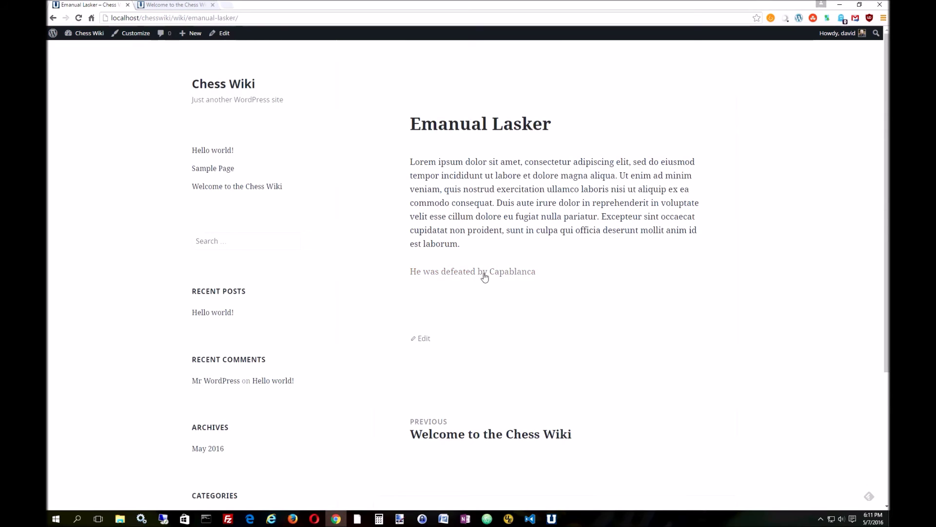
{"action": "left_click", "coordinate": [484, 276]}
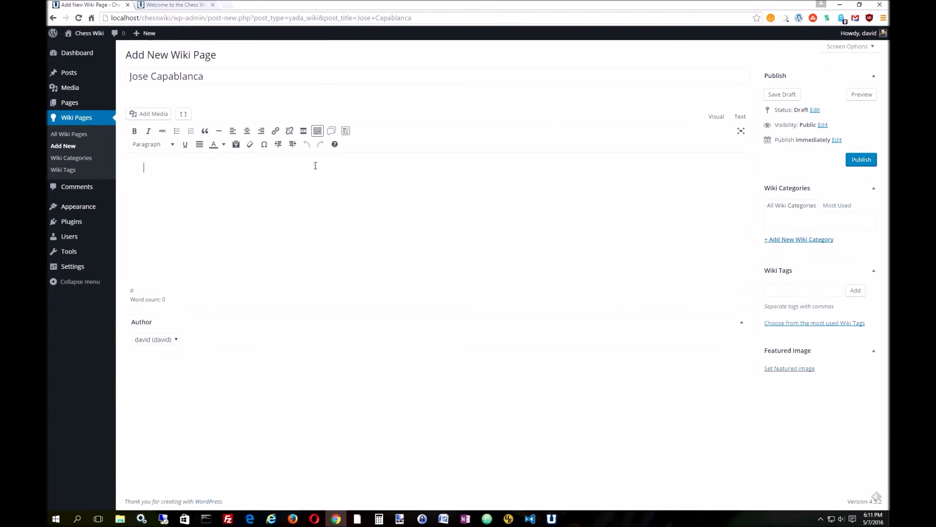
{"action": "type", "text": "Lorem ipsum dolor sit amet, consectetur adipiscing elit, sed do eiusmod tempor incididunt ut labore et dolore magna aliqua. Ut enim ad minim veniam, quis nostrud exercitation ullamco laboris nisi ut aliquip ex ea commodo consequat. Duis aute irure dolor in reprehenderit in voluptate velit esse cillum dolore eu fugiat nulla pariatur. Excepteur sint occaecat cupidatat non proident, sunt in culpa qui officia deserunt mollit anim id est laborum."}
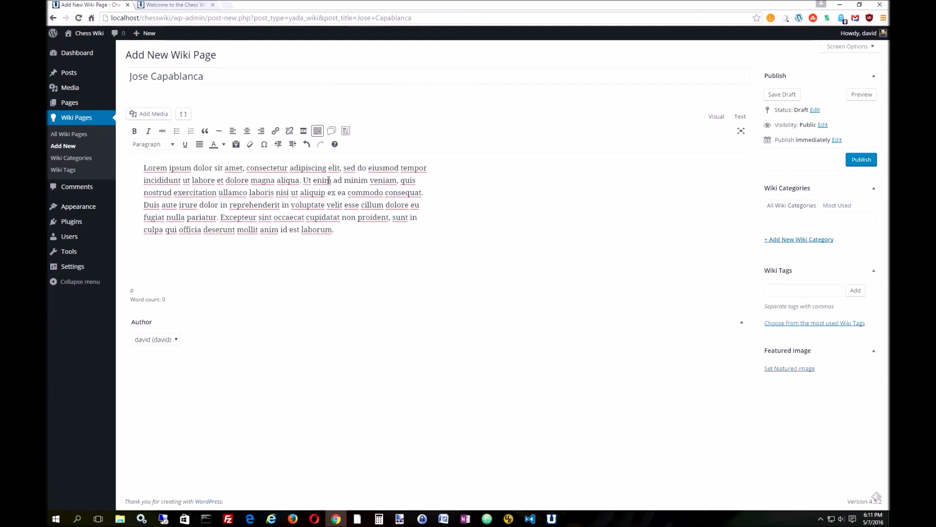
- Insert a wiki link to "Alexander Alekhine" with show text "He was defeated by Alekhine" below the paragraph and publish the Jose Capablanca page
{"action": "left_click", "coordinate": [332, 130]}
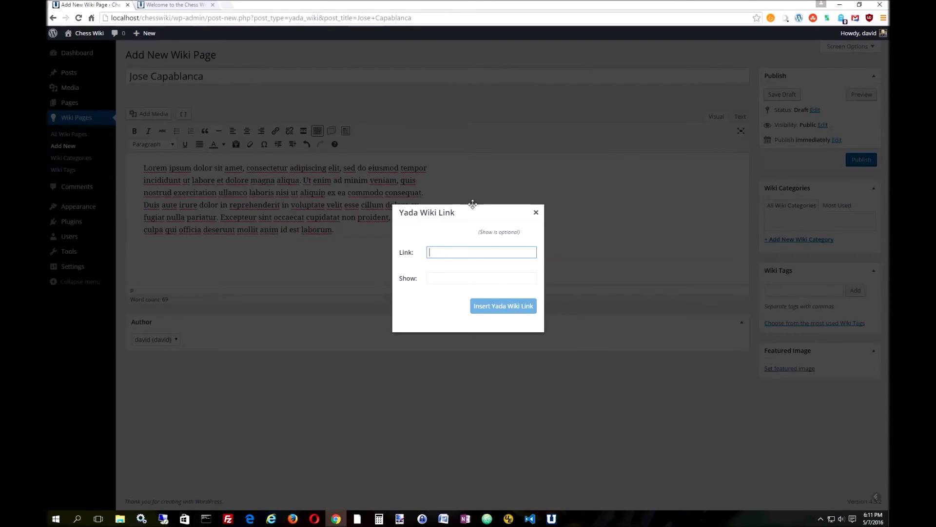
{"action": "type", "text": "Alexander Alekhine"}
{"action": "key", "text": "Tab"}
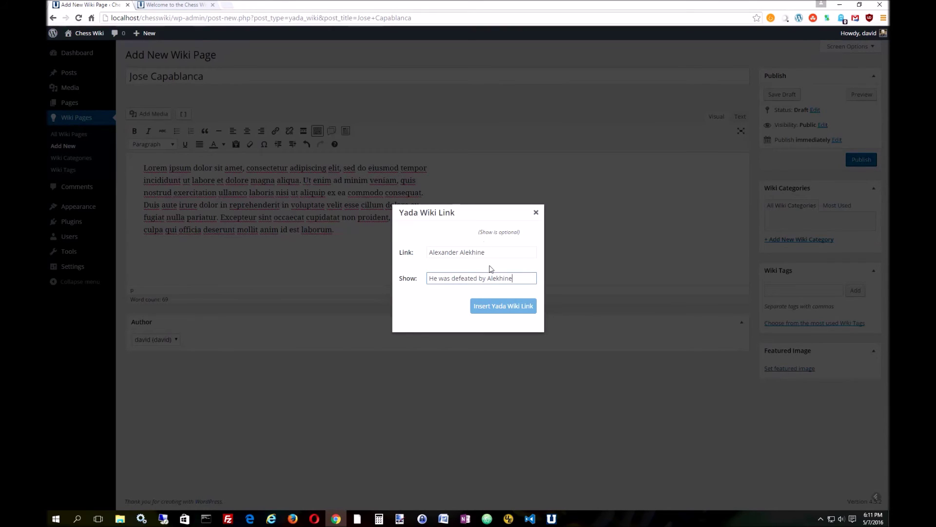
{"action": "left_click", "coordinate": [484, 305]}
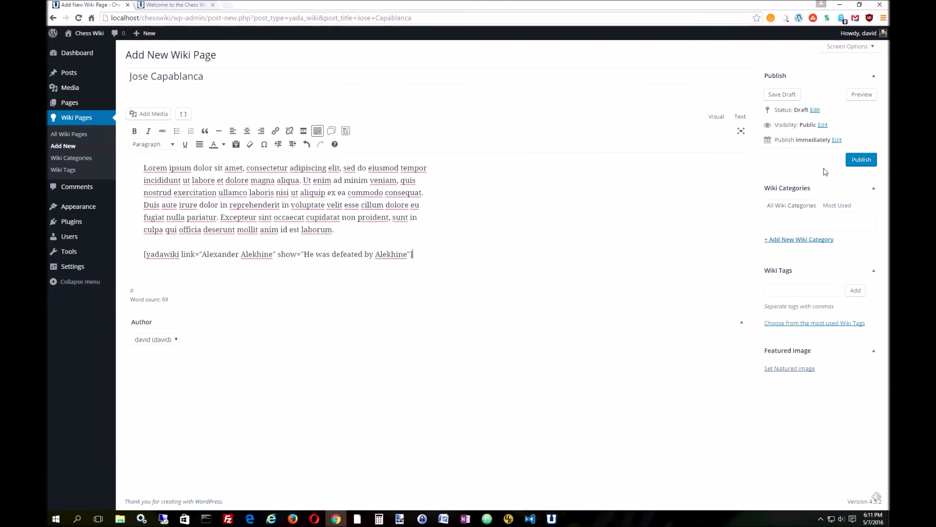
{"action": "left_click", "coordinate": [857, 163]}
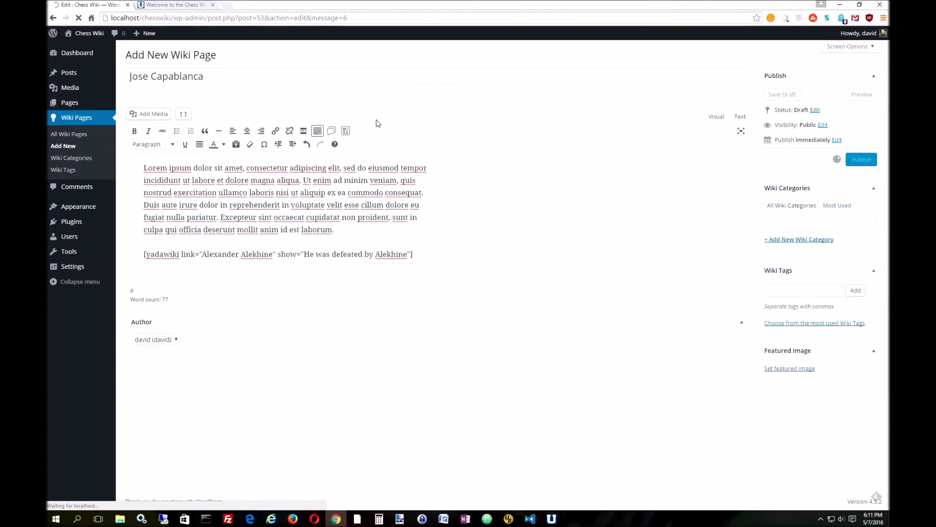
- Create a wiki page titled "Alexander Alekhine" filled with Lorem ipsum placeholder text and publish it
{"action": "left_click", "coordinate": [165, 55]}
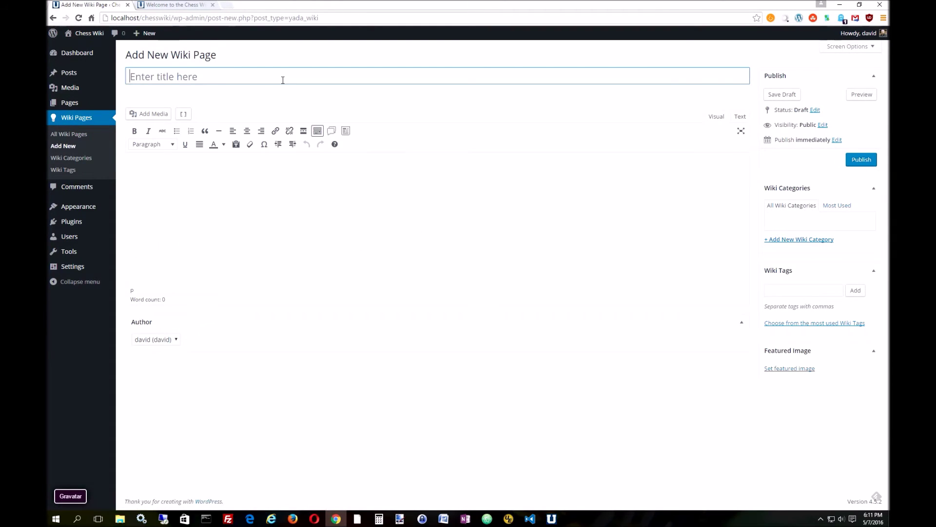
{"action": "type", "text": "Alex"}
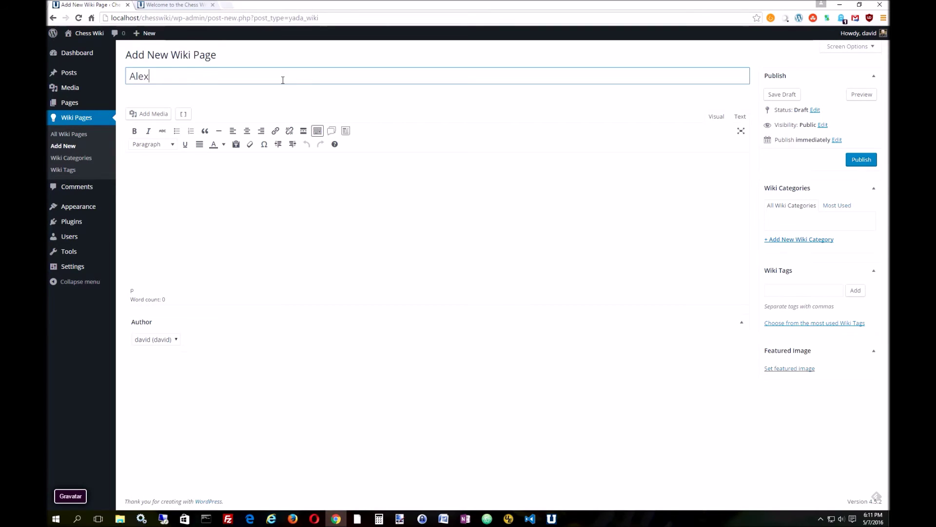
{"action": "type", "text": "ander Alekhine"}
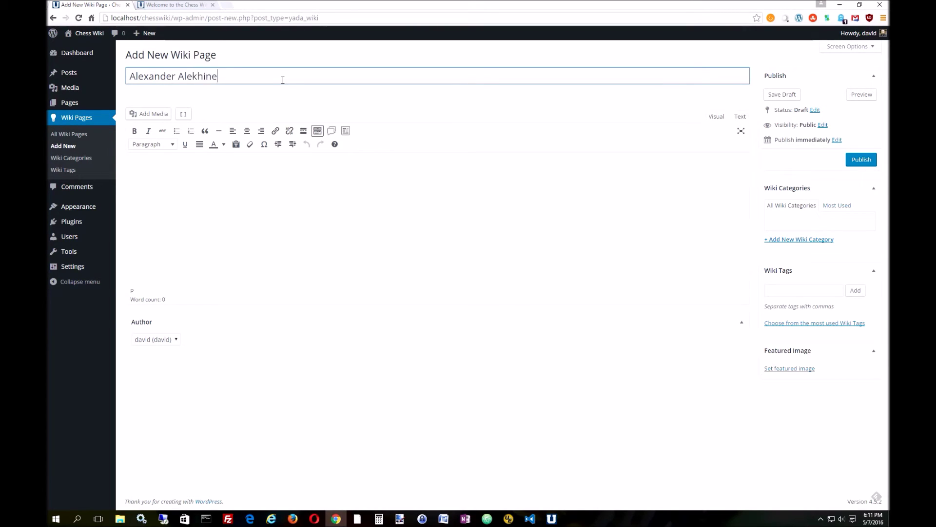
{"action": "left_click", "coordinate": [257, 185]}
{"action": "type", "text": "Lorem ipsum dolor sit amet, consectetur adipiscing elit, sed do eiusmod tempor incididunt ut labore et dolore magna aliqua. Ut enim ad minim veniam, quis nostrud exercitation ullamco laboris nisi ut aliquip ex ea commodo consequat. Duis aute irure dolor in reprehenderit in voluptate velit esse cillum dolore eu fugiat nulla pariatur. Excepteur sint occaecat cupidatat non proident, sunt in culpa qui officia deserunt mollit anim id est laborum."}
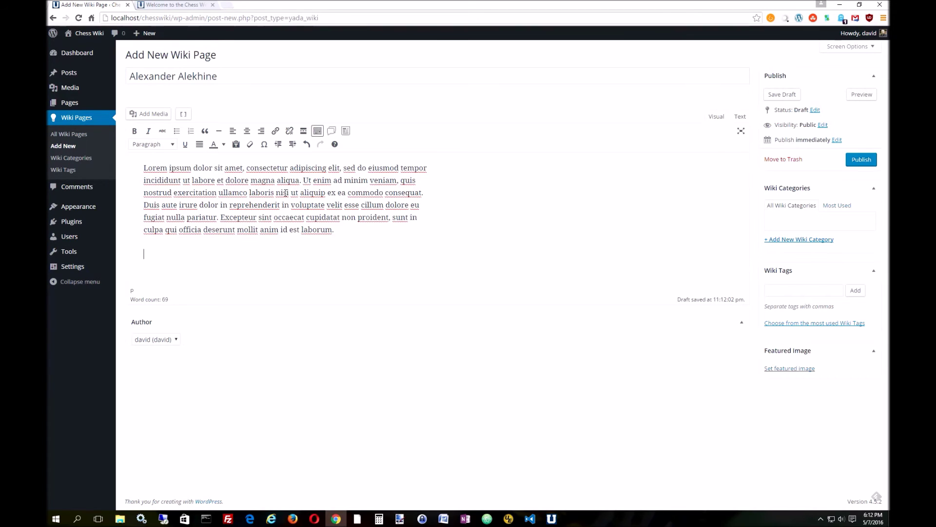
{"action": "left_click", "coordinate": [861, 160]}
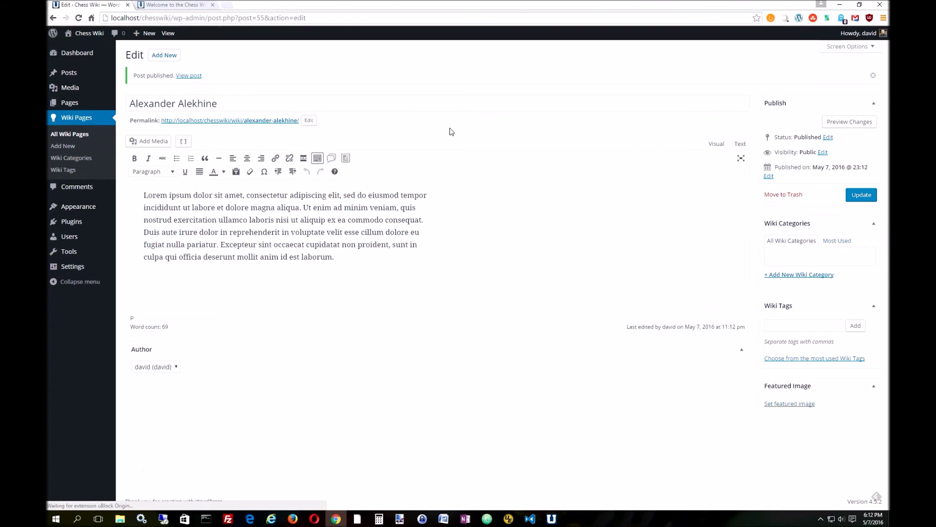
- Follow the Famous Players link from the refreshed live welcome page, and check the wiki category options in Jose Capablanca's Quick Edit form
{"action": "left_click", "coordinate": [181, 7]}
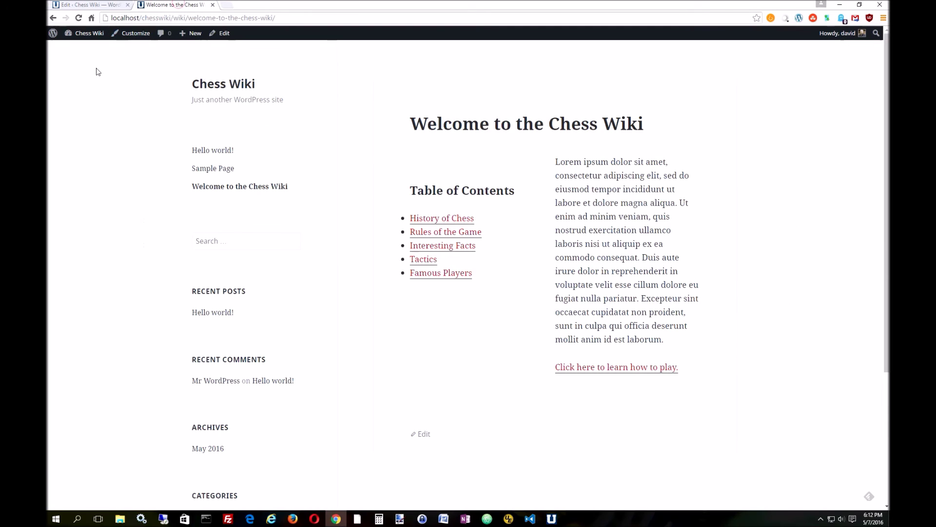
{"action": "left_click", "coordinate": [78, 18]}
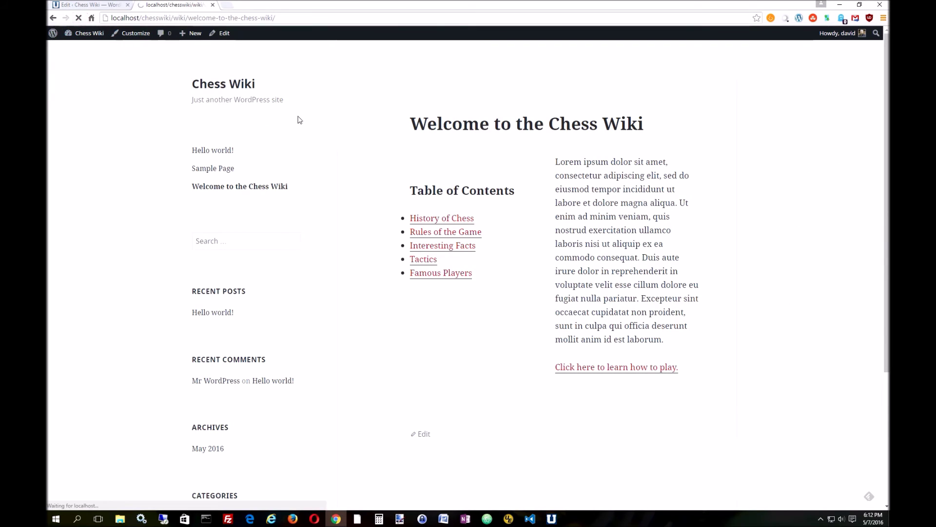
{"action": "left_click", "coordinate": [440, 277]}
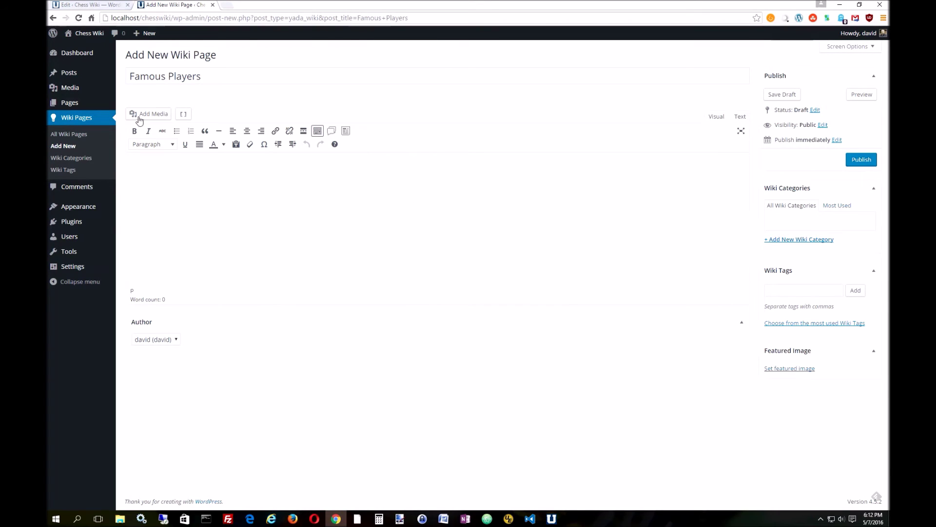
{"action": "left_click", "coordinate": [64, 145]}
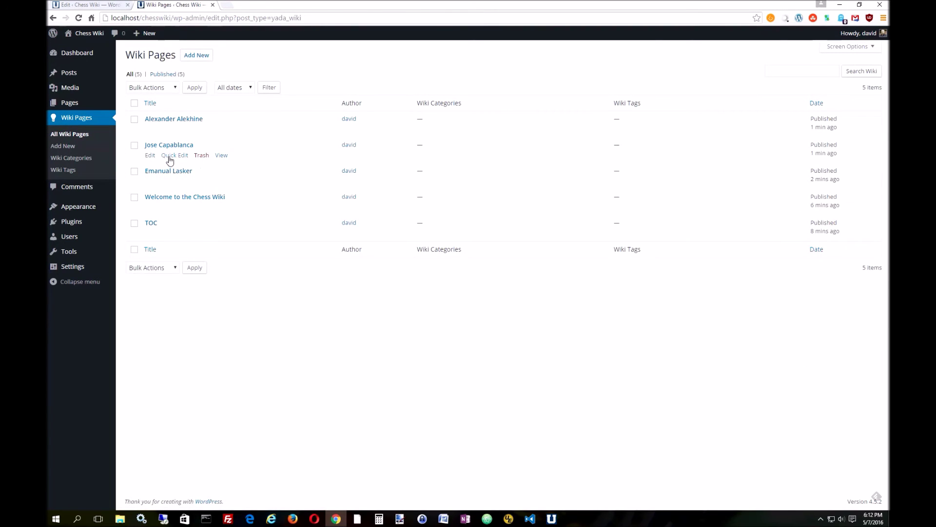
{"action": "left_click", "coordinate": [168, 156]}
{"action": "left_click", "coordinate": [479, 175]}
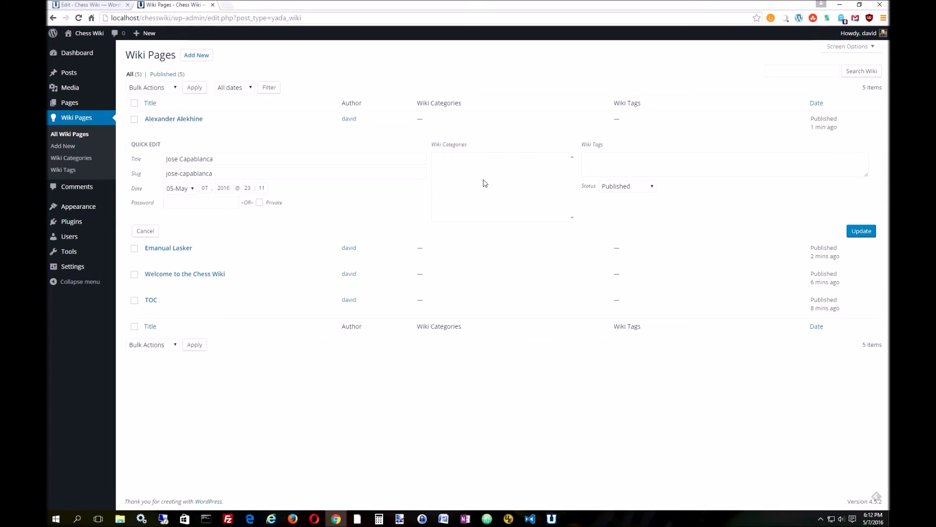
- Add a wiki category named "famous players" with the slug "famous-players"
{"action": "left_click", "coordinate": [70, 158]}
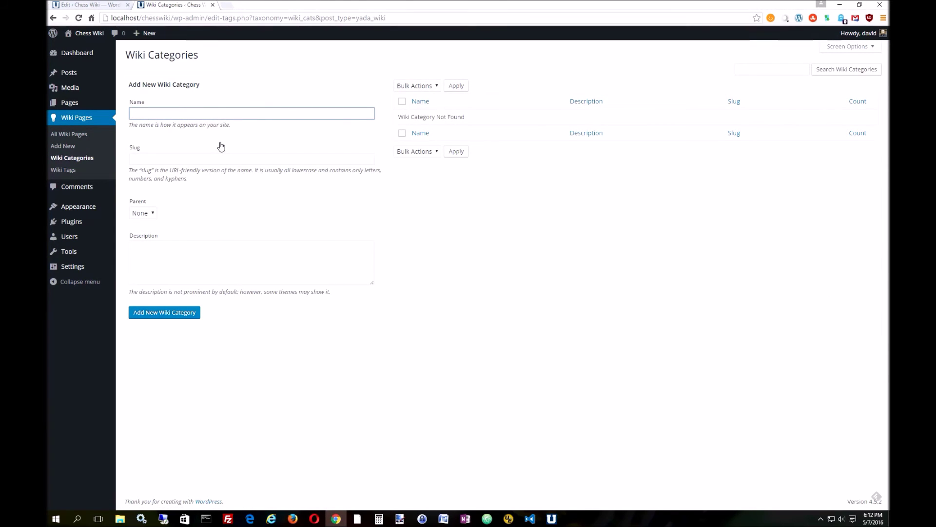
{"action": "type", "text": "famous players"}
{"action": "left_click", "coordinate": [203, 160]}
{"action": "type", "text": "famous"}
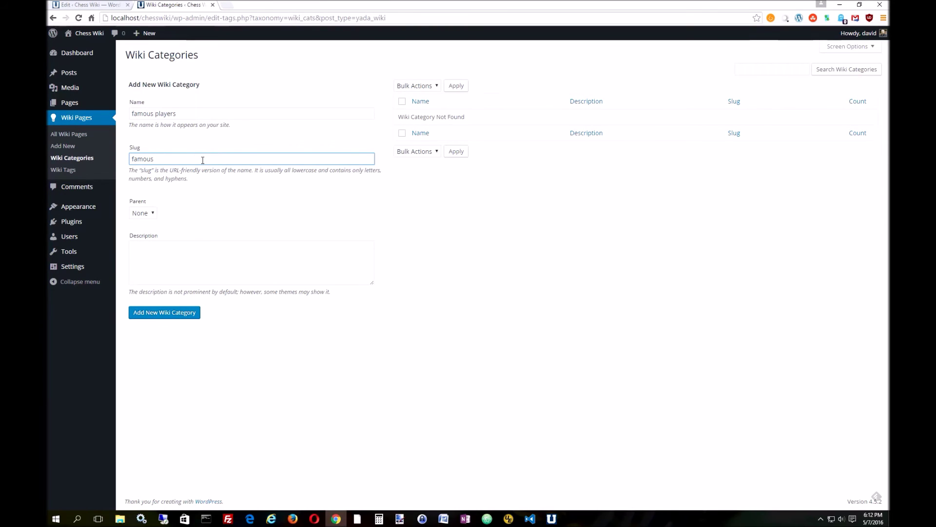
{"action": "type", "text": "-players"}
{"action": "left_click", "coordinate": [168, 318]}
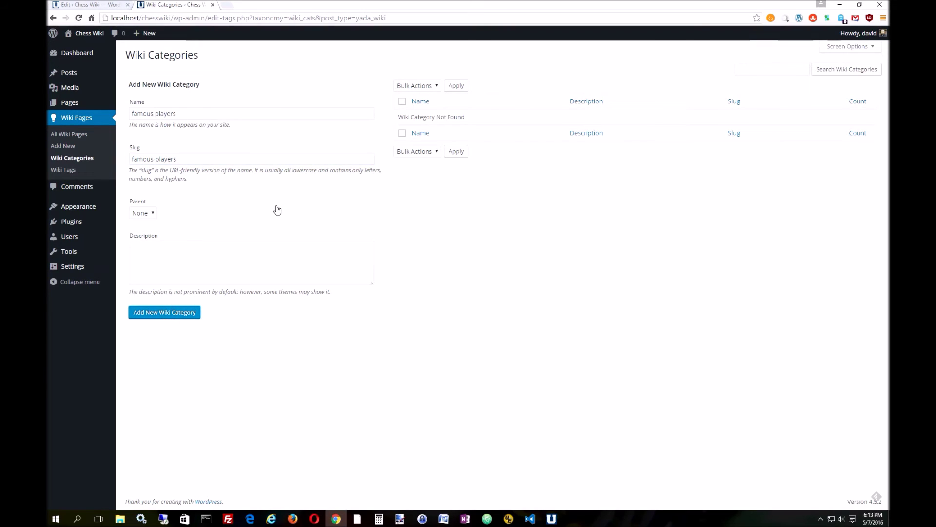
- Assign the "famous players" category to the Alexander Alekhine, Jose Capablanca and Emanual Lasker wiki pages with Quick Edit
{"action": "left_click", "coordinate": [68, 134]}
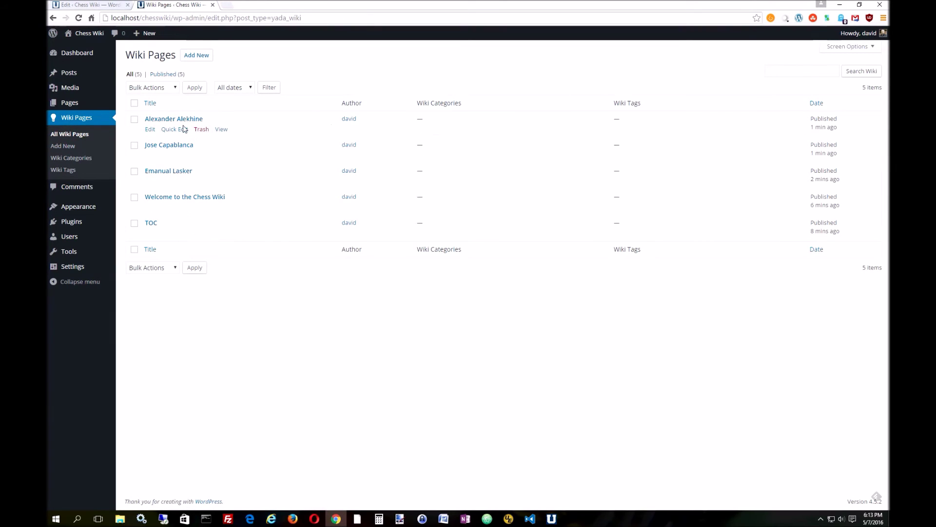
{"action": "left_click", "coordinate": [174, 131]}
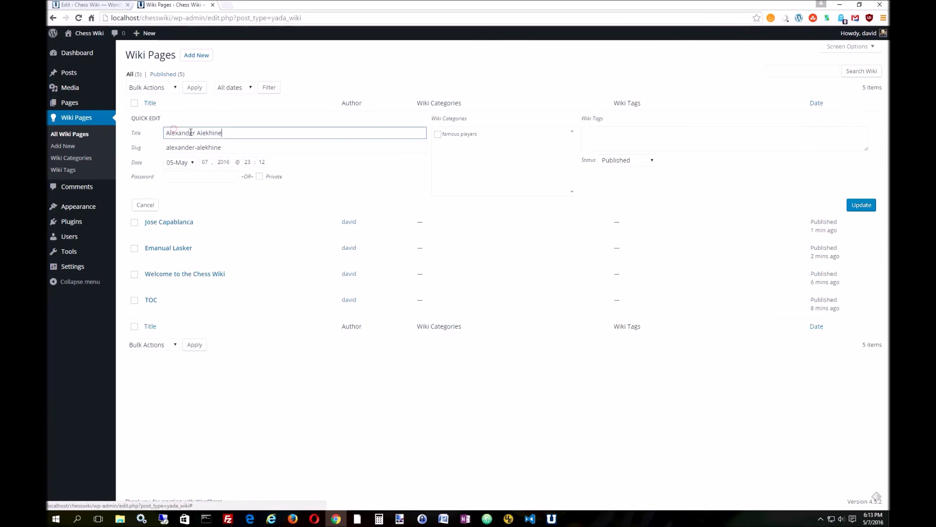
{"action": "left_click", "coordinate": [437, 134]}
{"action": "left_click", "coordinate": [862, 207]}
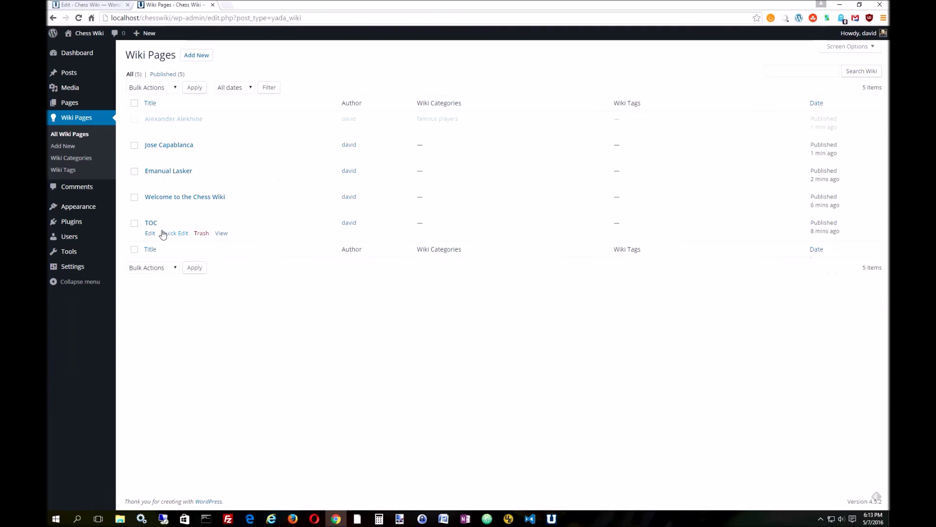
{"action": "left_click", "coordinate": [168, 156]}
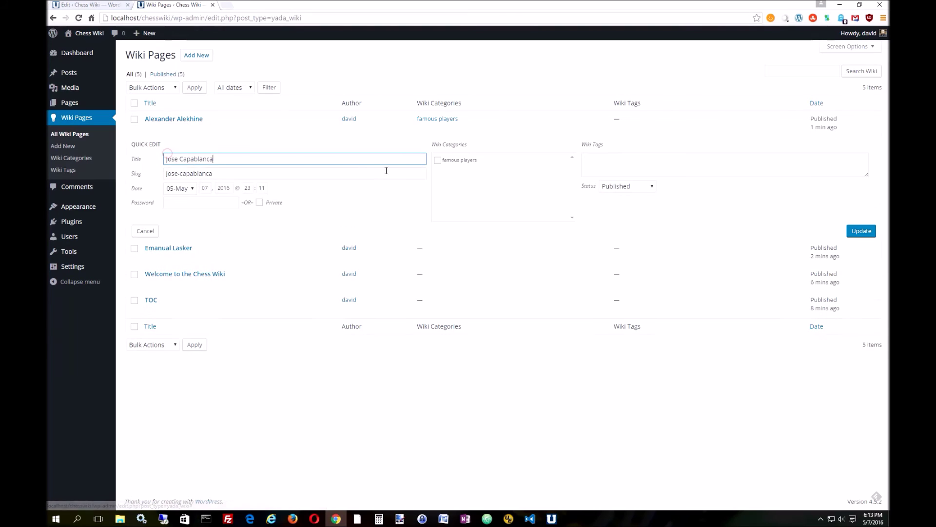
{"action": "left_click", "coordinate": [437, 160]}
{"action": "left_click", "coordinate": [851, 232]}
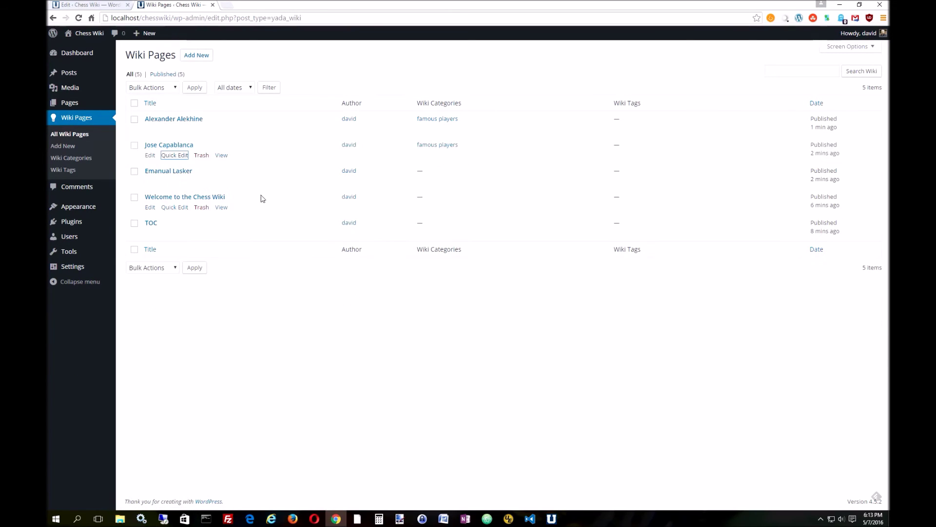
{"action": "left_click", "coordinate": [168, 181]}
{"action": "left_click", "coordinate": [438, 186]}
{"action": "left_click", "coordinate": [861, 257]}
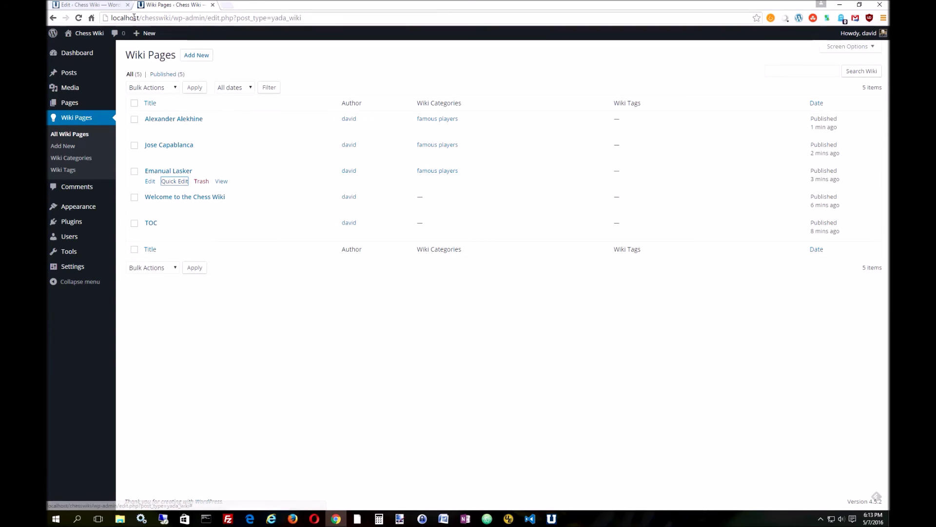
- Visit the live site's welcome page and follow its Famous Players link to start that new wiki page
{"action": "left_click", "coordinate": [102, 6]}
{"action": "left_click", "coordinate": [157, 5]}
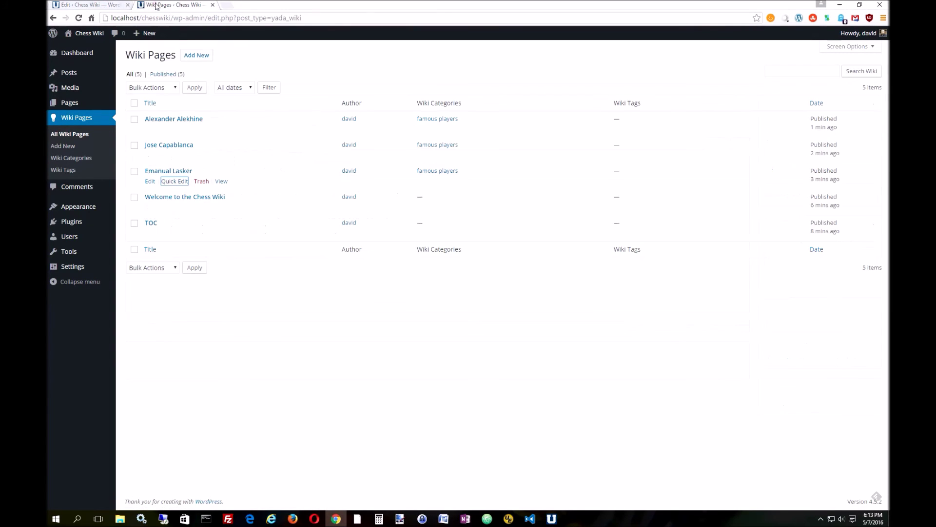
{"action": "mouse_move", "coordinate": [153, 32]}
{"action": "left_click", "coordinate": [84, 35]}
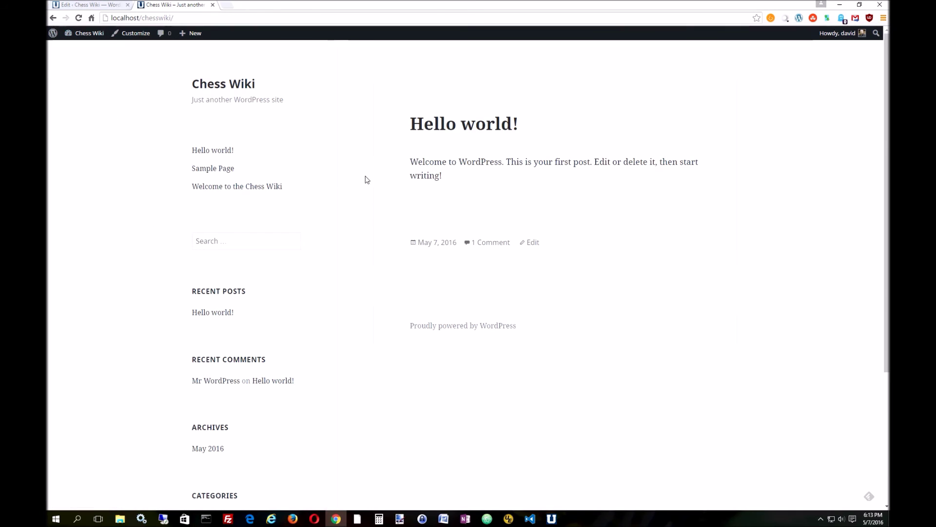
{"action": "left_click", "coordinate": [262, 186]}
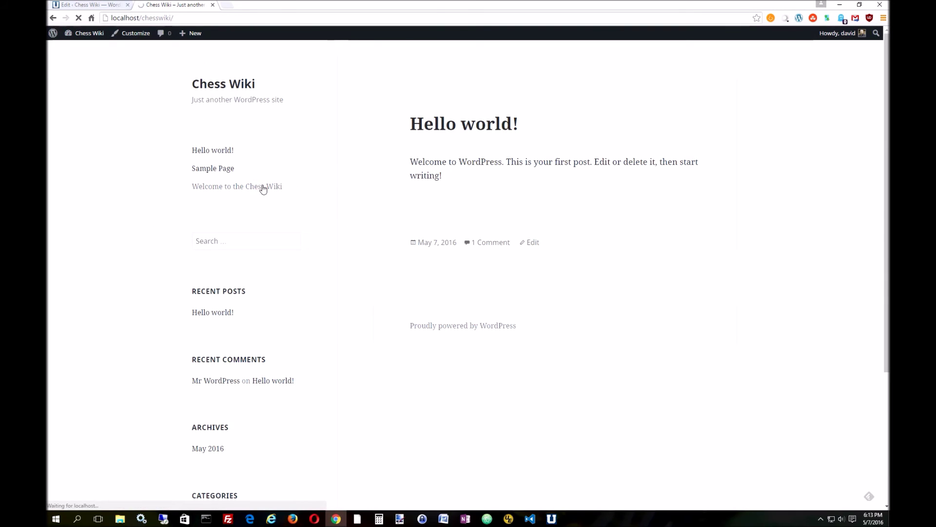
{"action": "left_click", "coordinate": [442, 274]}
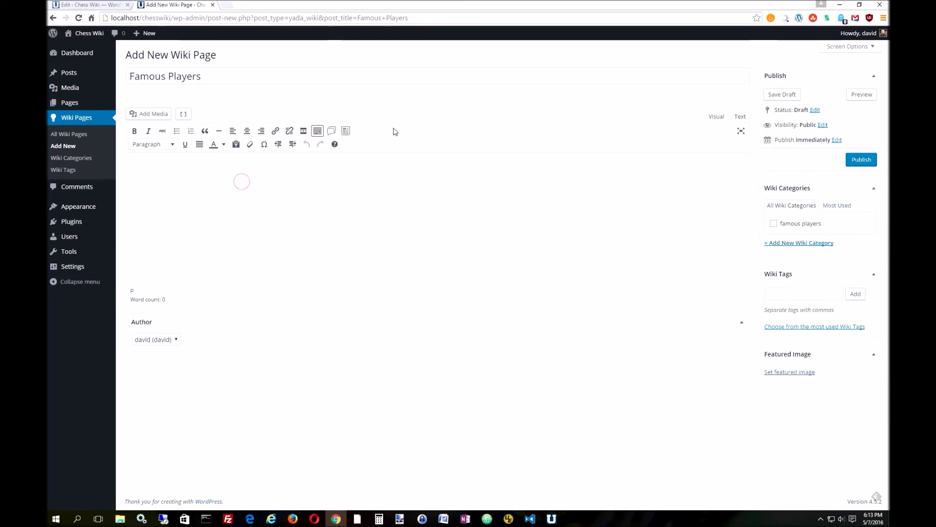
- Insert a Yada Wiki TOC for the "famous players" category ordered by Title A-Z and publish the Famous Players page
{"action": "left_click", "coordinate": [346, 131]}
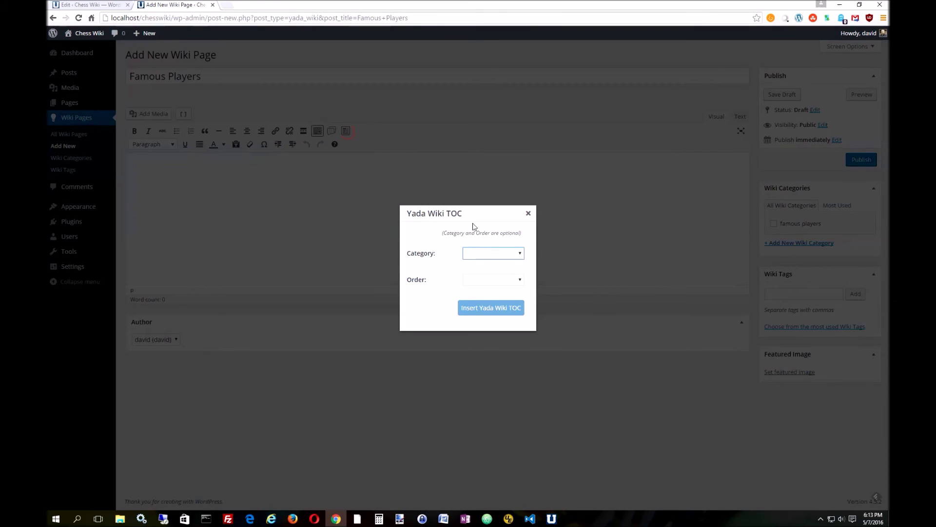
{"action": "left_click", "coordinate": [480, 253]}
{"action": "left_click", "coordinate": [485, 271]}
{"action": "left_click", "coordinate": [481, 282]}
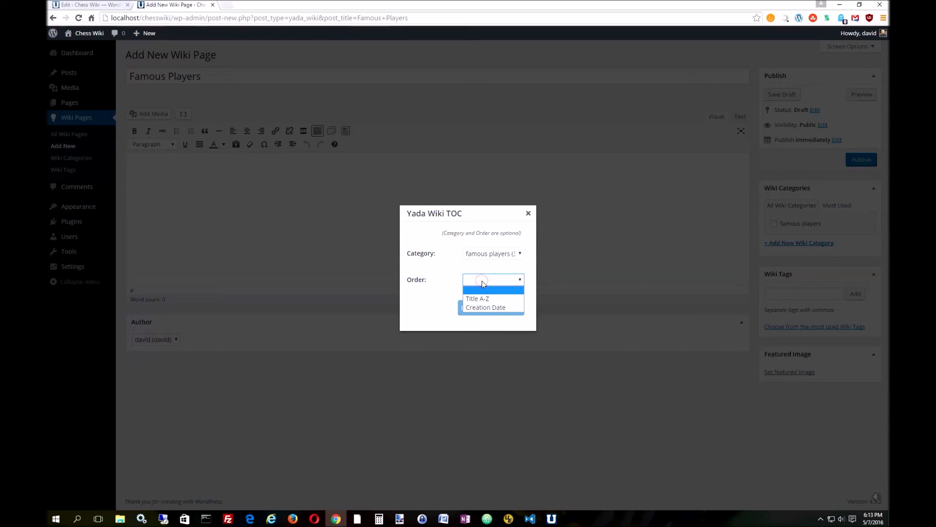
{"action": "left_click", "coordinate": [483, 299]}
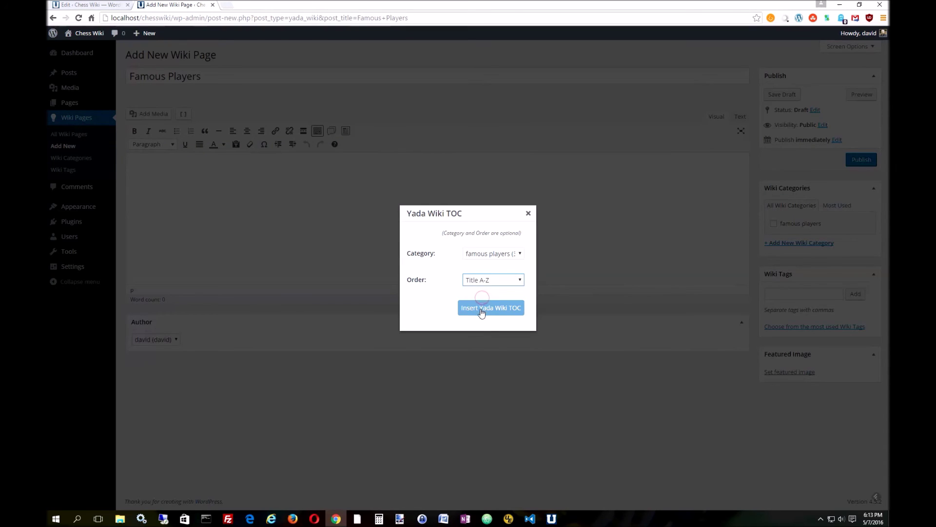
{"action": "left_click", "coordinate": [480, 310]}
{"action": "left_click", "coordinate": [861, 160]}
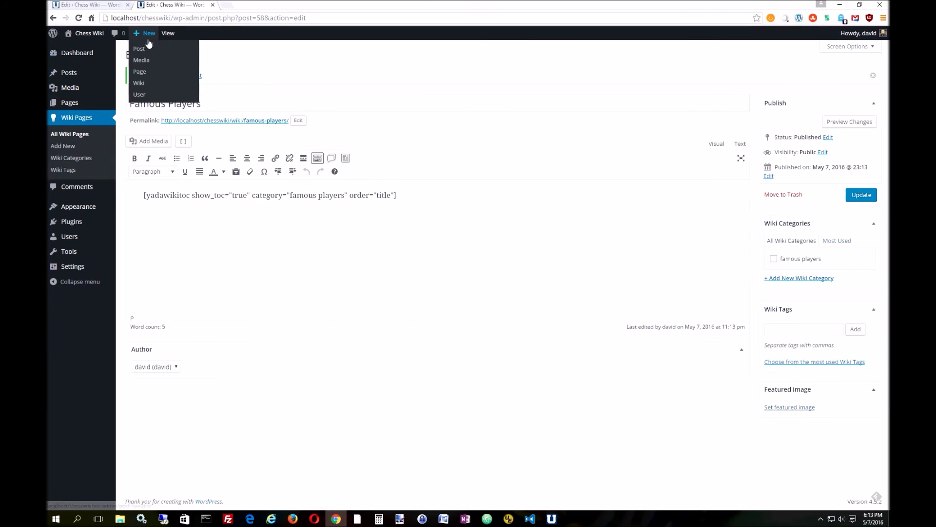
- Open the live welcome page and follow its Famous Players link to check the generated list of player pages
{"action": "left_click", "coordinate": [80, 34]}
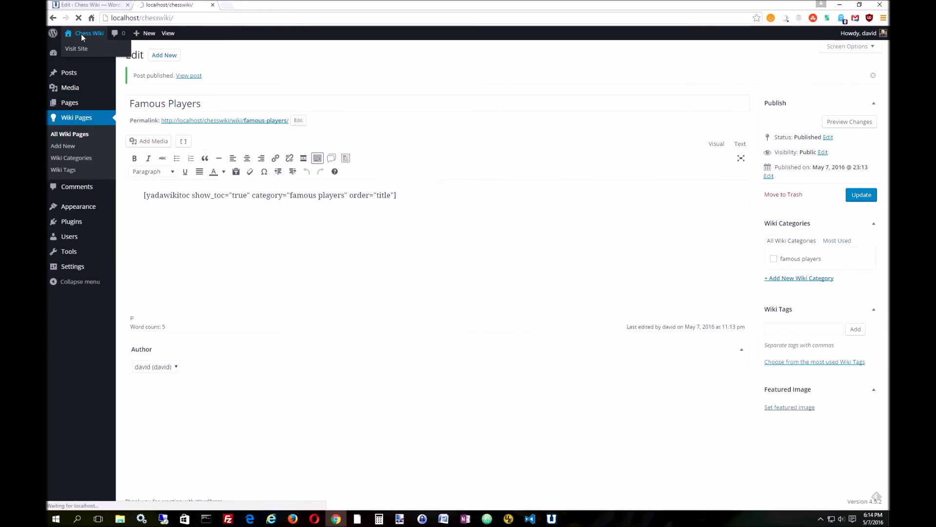
{"action": "left_click", "coordinate": [212, 189]}
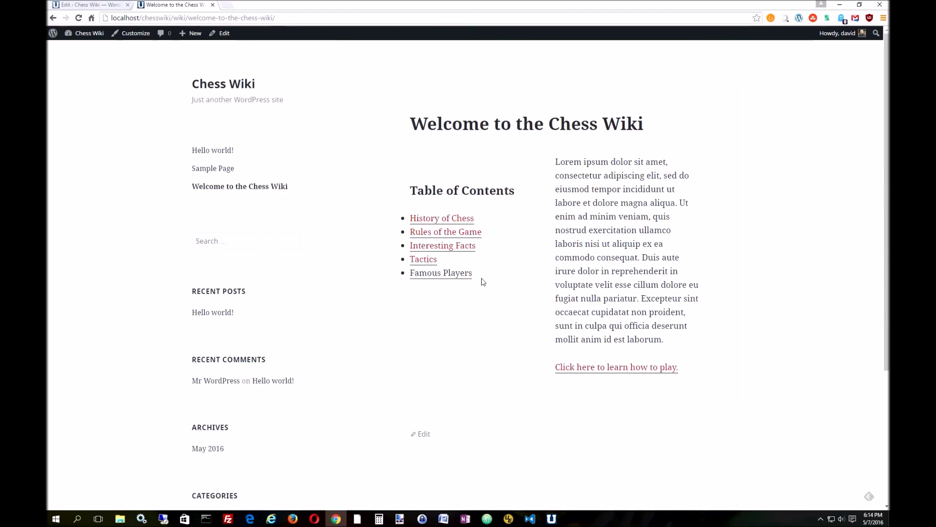
{"action": "left_click", "coordinate": [454, 276]}
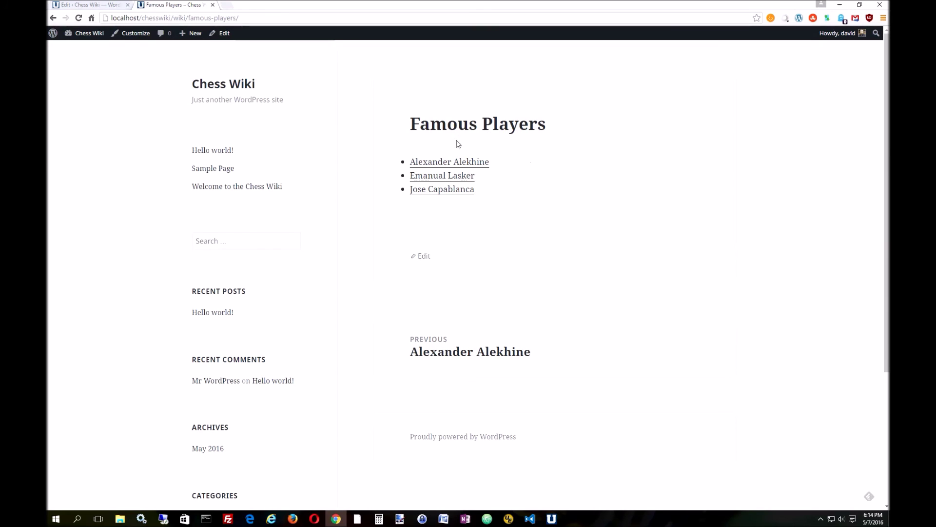
- Return to the live Welcome to the Chess Wiki page and follow its Interesting Facts link to start that wiki page
{"action": "left_click", "coordinate": [258, 186]}
{"action": "left_click", "coordinate": [258, 186]}
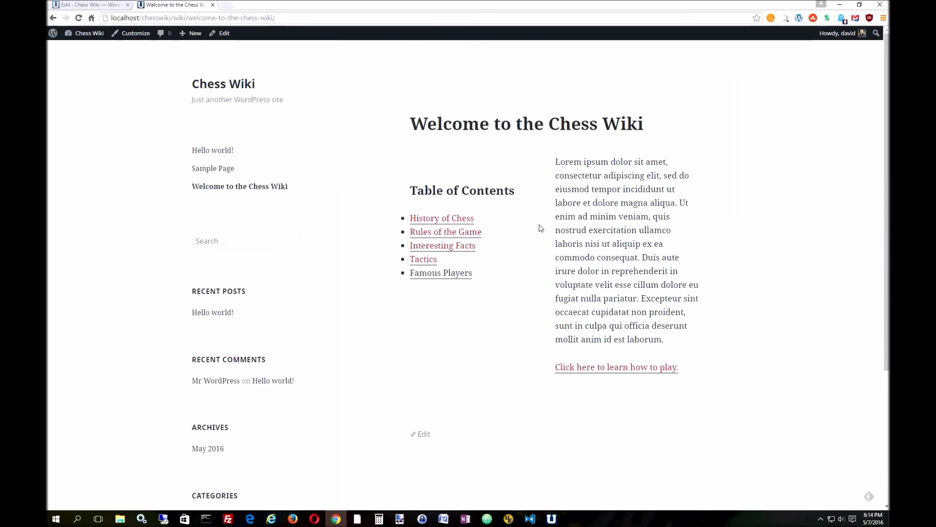
{"action": "left_click", "coordinate": [446, 246]}
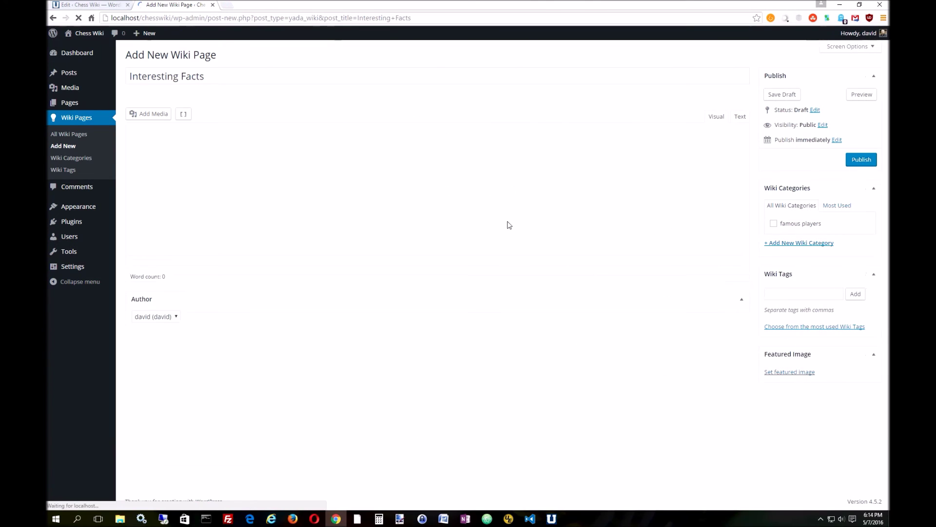
- Write "My favorite chess player was", a wiki link to Emanual Lasker, and ". He was a mathematician.", and publish the Interesting Facts page
{"action": "left_click", "coordinate": [411, 202]}
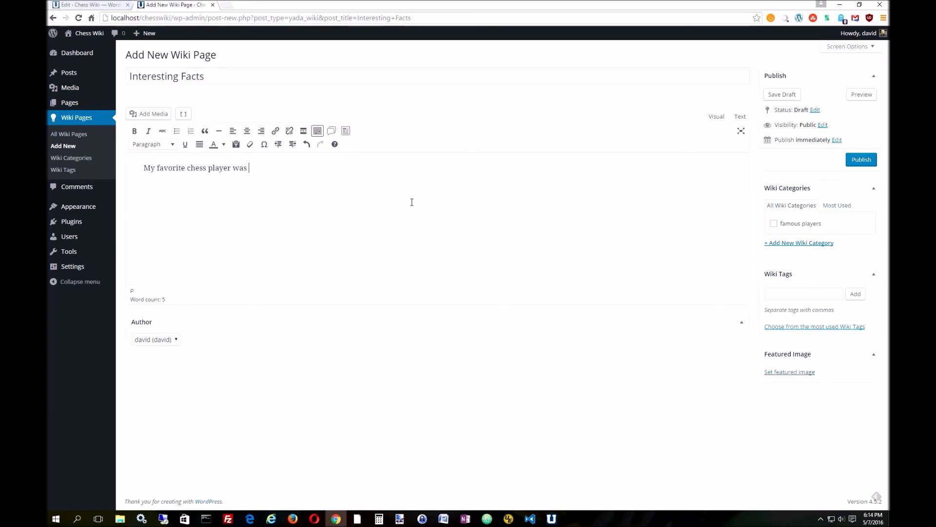
{"action": "left_click", "coordinate": [333, 131]}
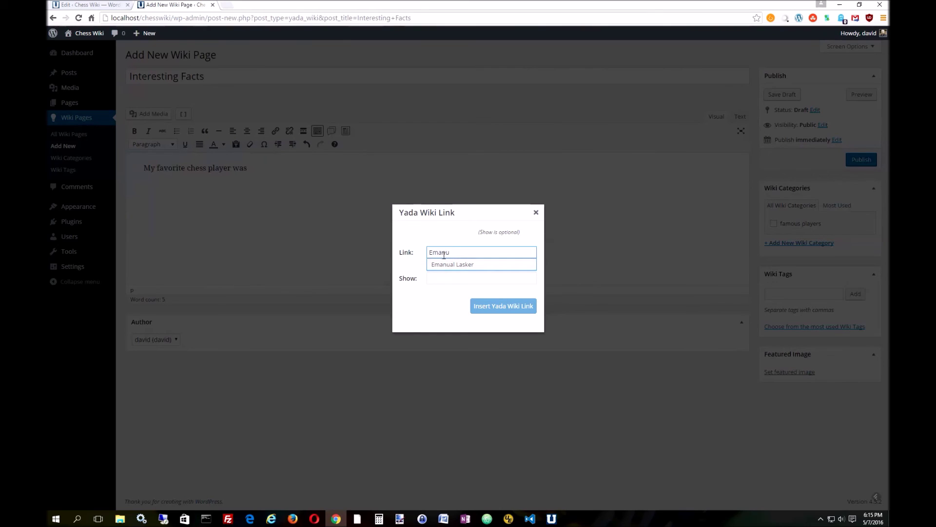
{"action": "left_click", "coordinate": [446, 266]}
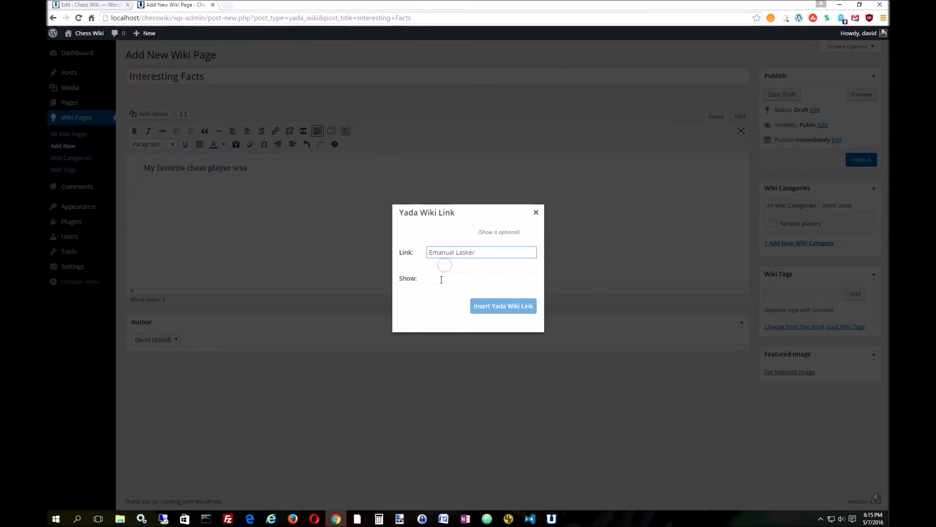
{"action": "left_click", "coordinate": [441, 280]}
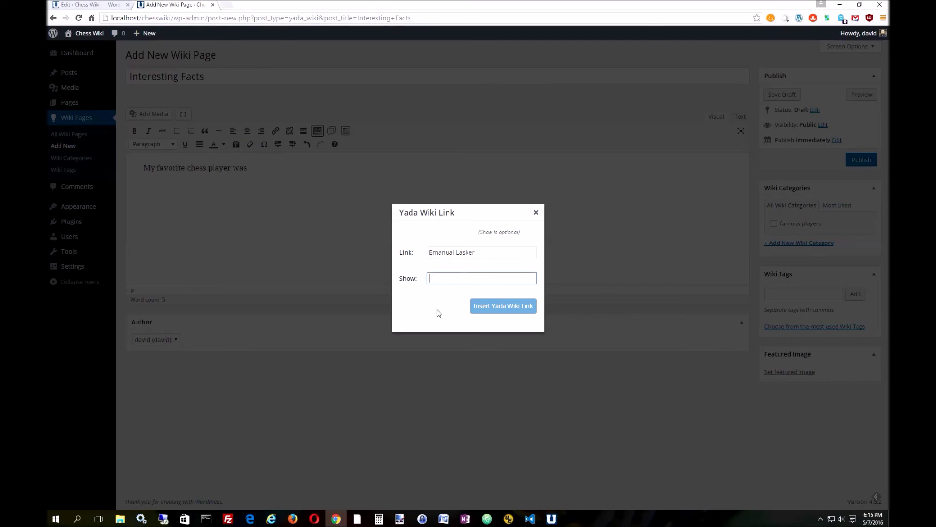
{"action": "left_click", "coordinate": [485, 307]}
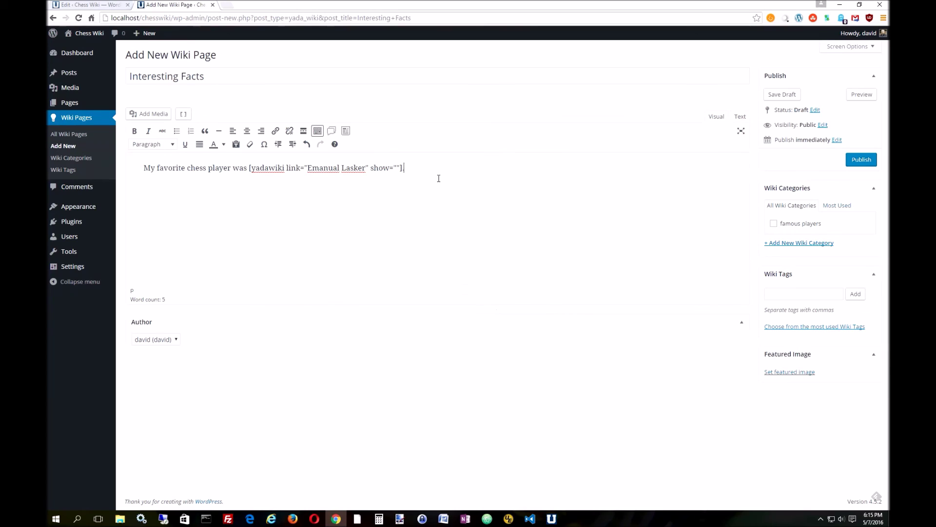
{"action": "type", "text": ".  He was a mathematician."}
{"action": "left_click", "coordinate": [852, 164]}
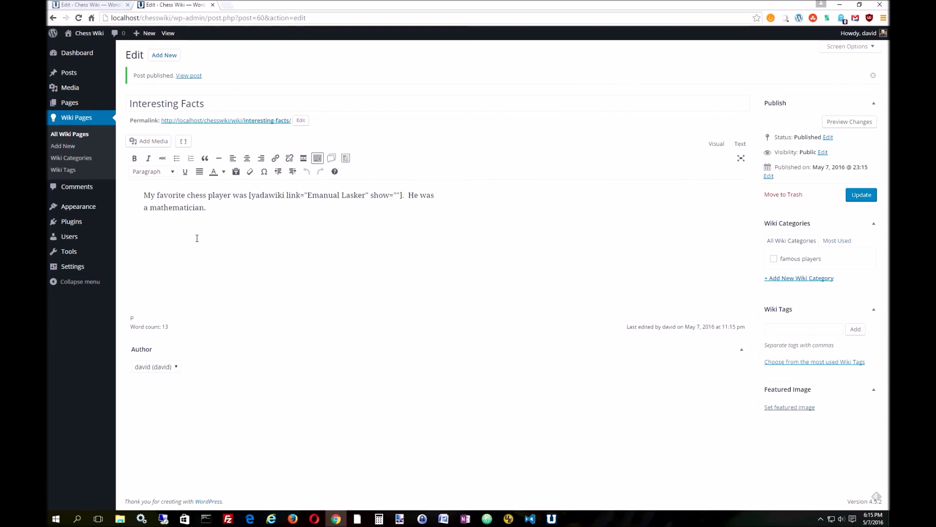
- Remove the Search widget from the sidebar's Widget Area and add a saved Yada Wiki TOC widget with blank settings above Recent Posts
{"action": "mouse_move", "coordinate": [85, 211]}
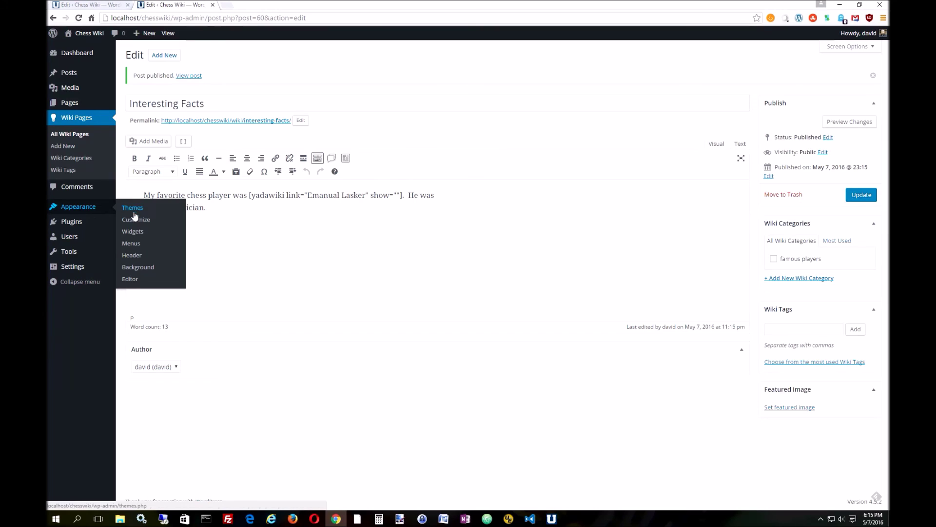
{"action": "left_click", "coordinate": [129, 234]}
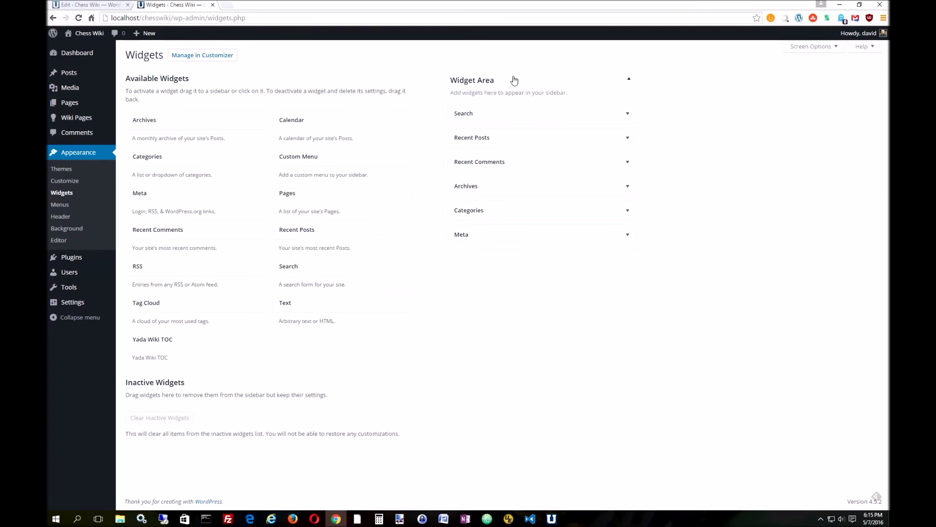
{"action": "left_click", "coordinate": [627, 114]}
{"action": "left_click", "coordinate": [464, 160]}
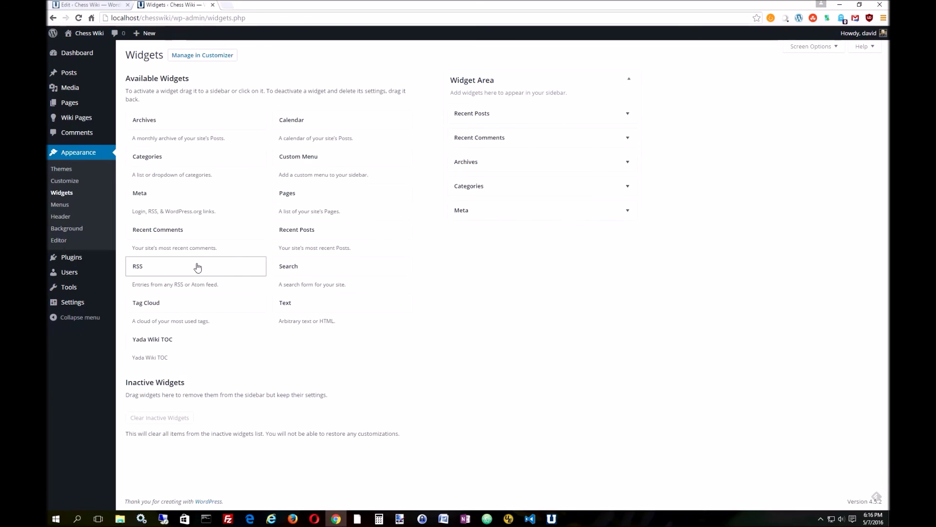
{"action": "left_click_drag", "start_coordinate": [179, 341], "coordinate": [508, 115]}
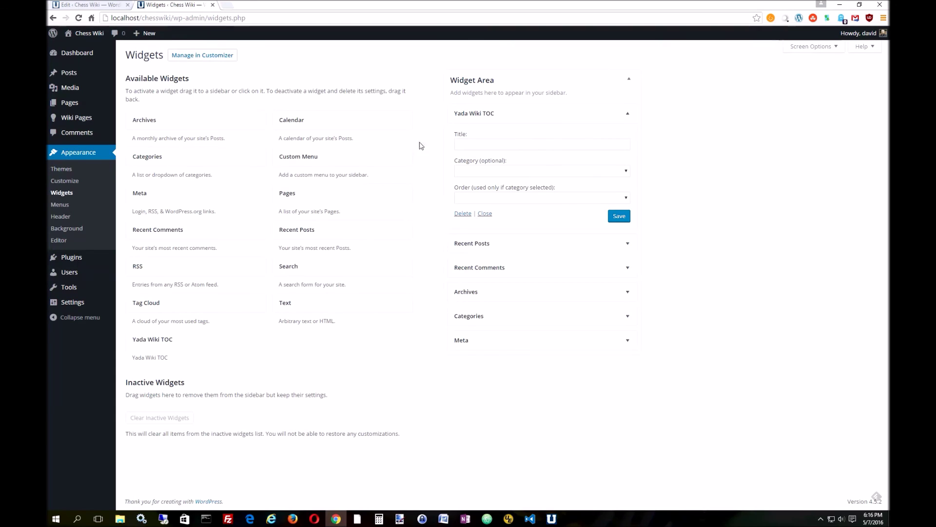
{"action": "left_click", "coordinate": [619, 217]}
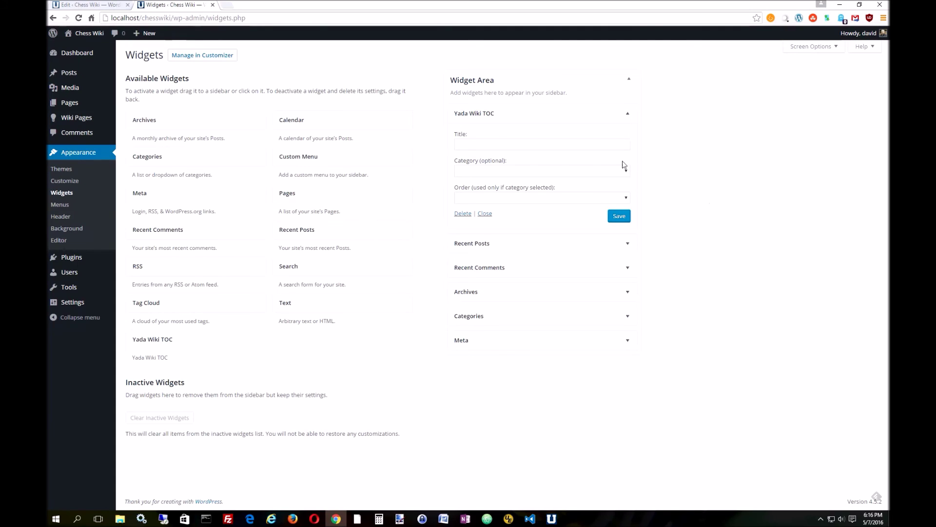
- Visit the live site and follow the sidebar contents link to Interesting Facts, and from there the link to Emanual Lasker
{"action": "left_click", "coordinate": [96, 36]}
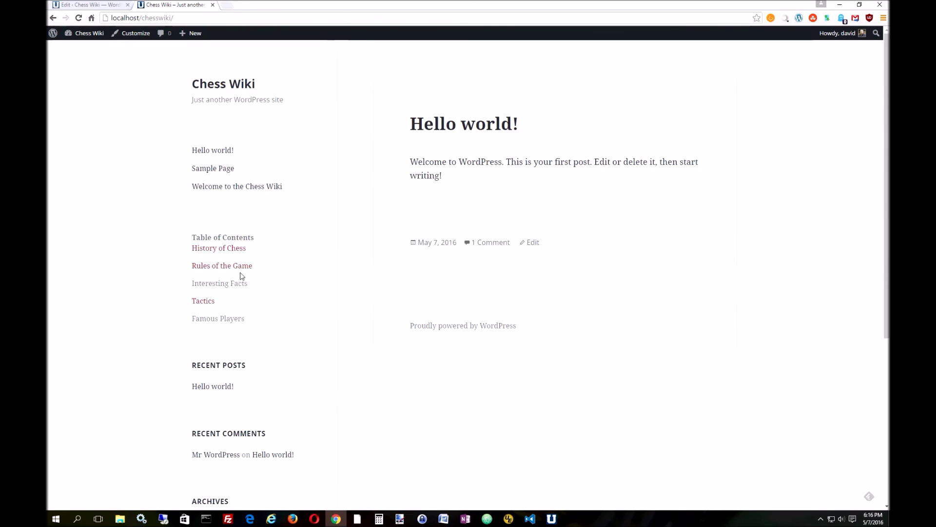
{"action": "left_click", "coordinate": [228, 284]}
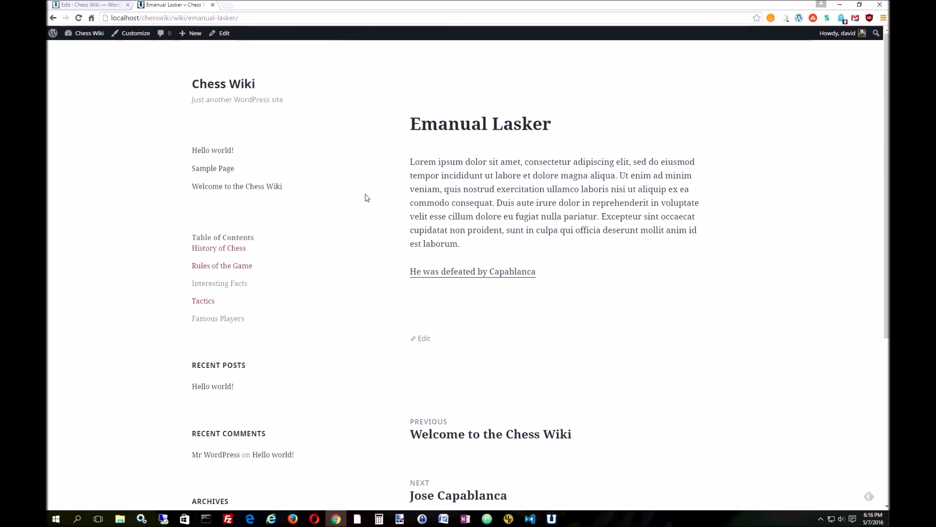
- Go to wordpress.org, search its Plugin Directory for "wiki", and open the Yada Wiki plugin page
{"action": "left_click", "coordinate": [269, 18]}
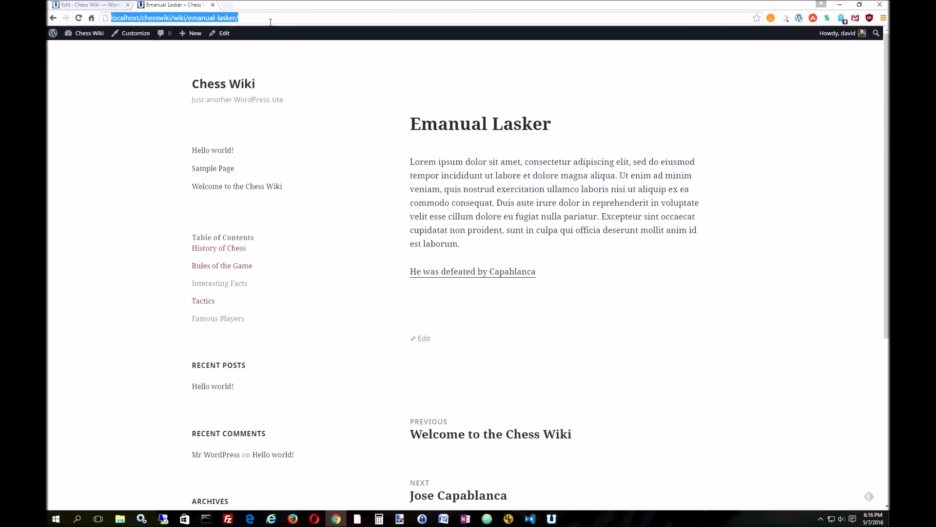
{"action": "type", "text": "word"}
{"action": "key", "text": "Return"}
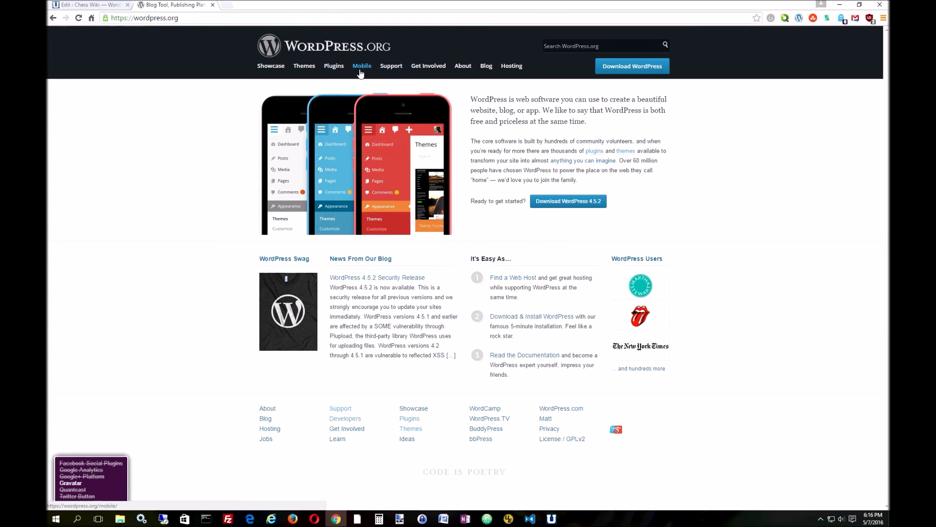
{"action": "left_click", "coordinate": [335, 66]}
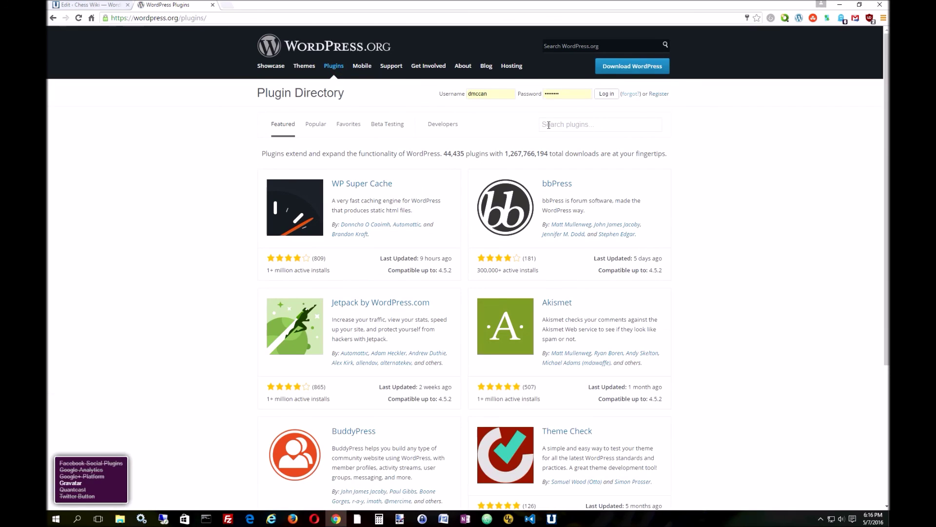
{"action": "type", "text": "wiki"}
{"action": "key", "text": "Return"}
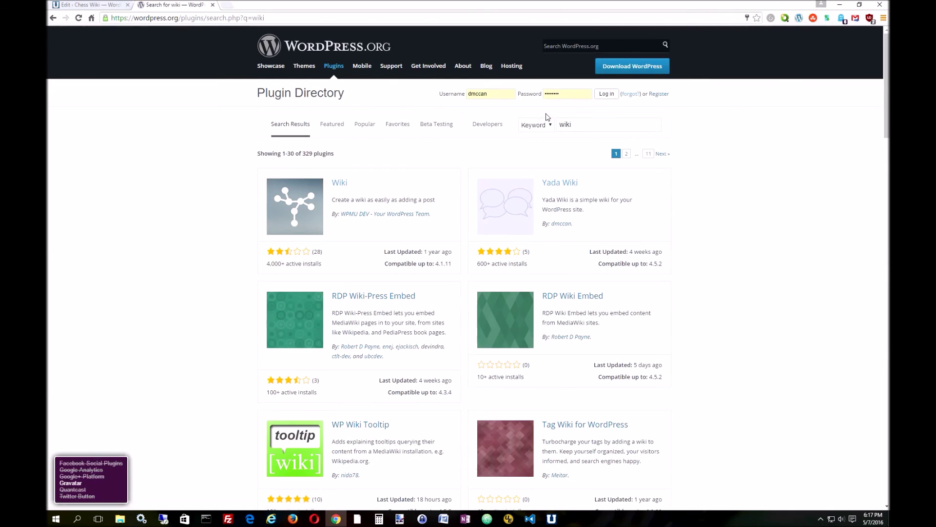
{"action": "left_click", "coordinate": [555, 184]}
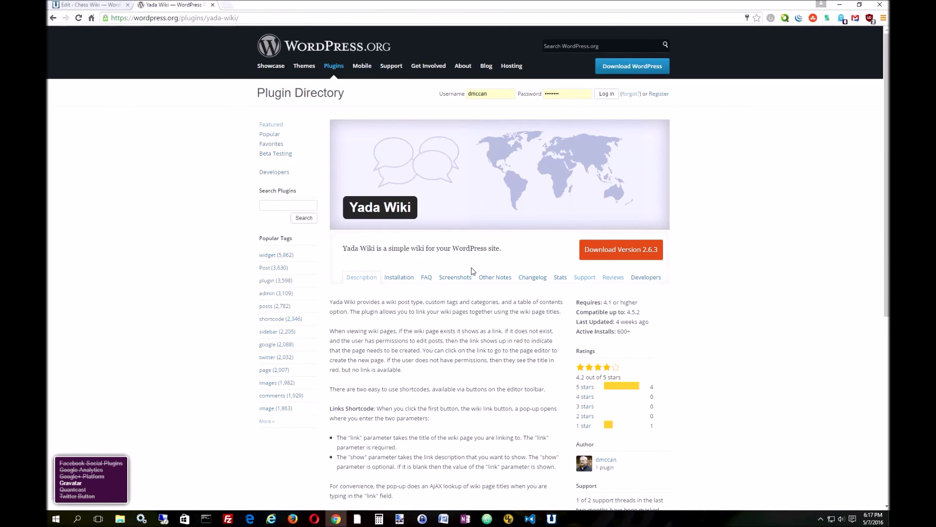
- Read through the Yada Wiki plugin's FAQ and return to its description
{"action": "left_click", "coordinate": [426, 277]}
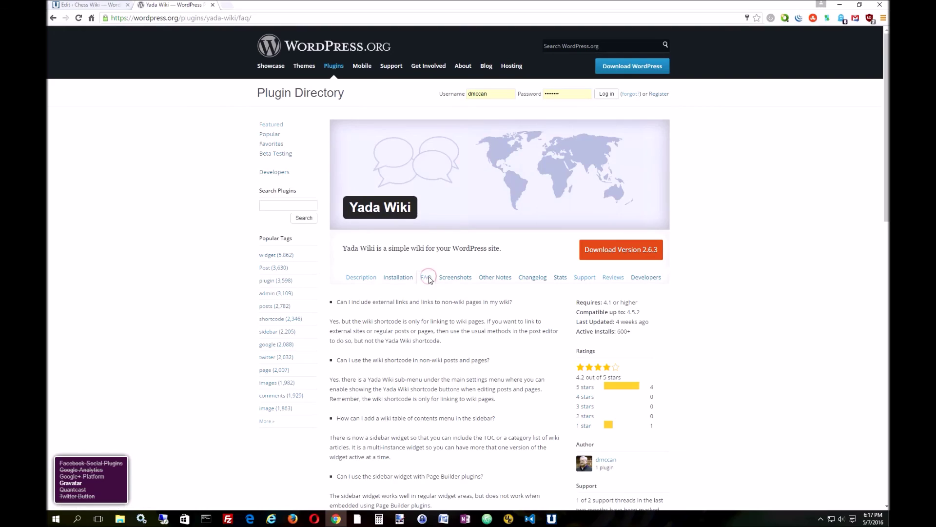
{"action": "scroll", "coordinate": [433, 318], "scroll_direction": "down", "scroll_amount": 9}
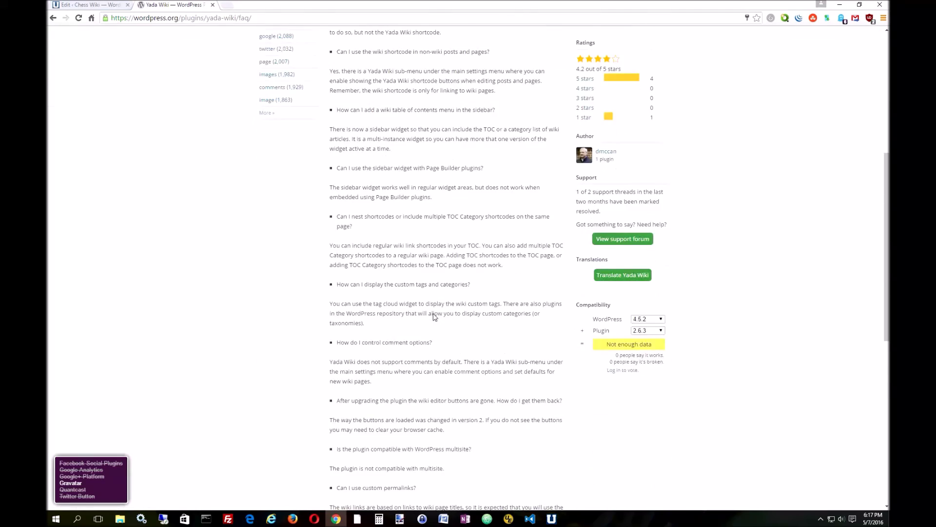
{"action": "scroll", "coordinate": [432, 314], "scroll_direction": "down", "scroll_amount": 5}
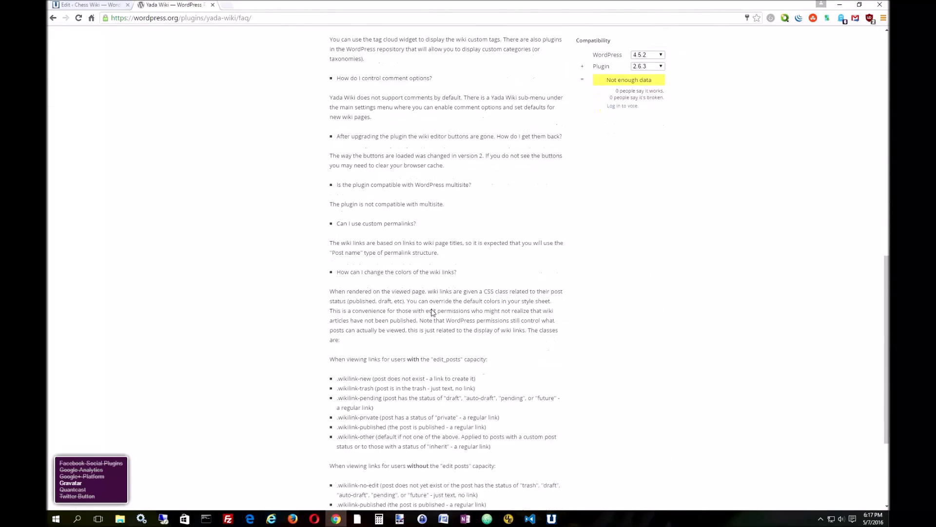
{"action": "scroll", "coordinate": [432, 309], "scroll_direction": "up", "scroll_amount": 9}
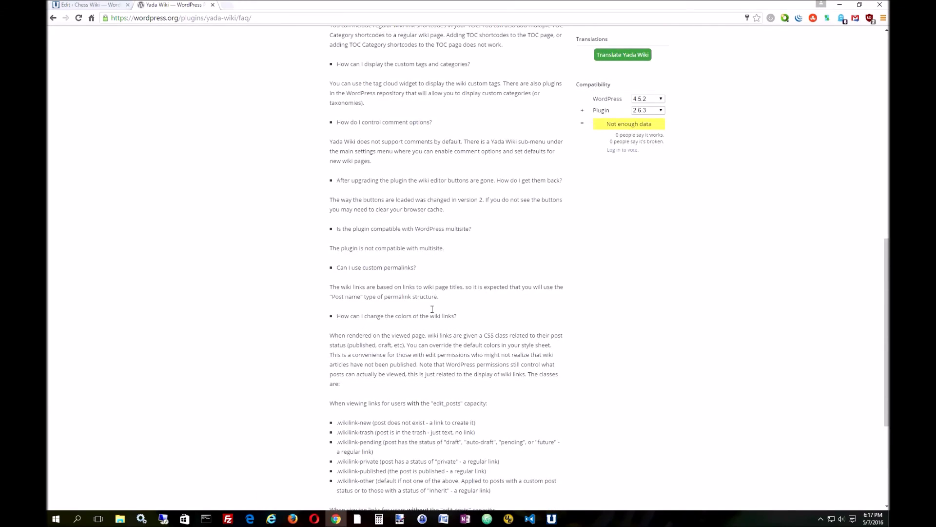
{"action": "scroll", "coordinate": [432, 312], "scroll_direction": "up", "scroll_amount": 3}
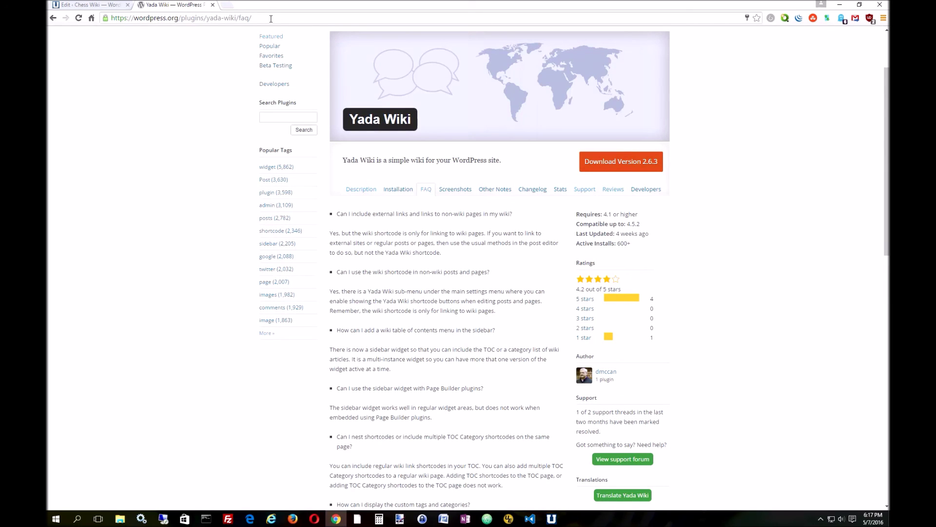
{"action": "left_click", "coordinate": [352, 190]}
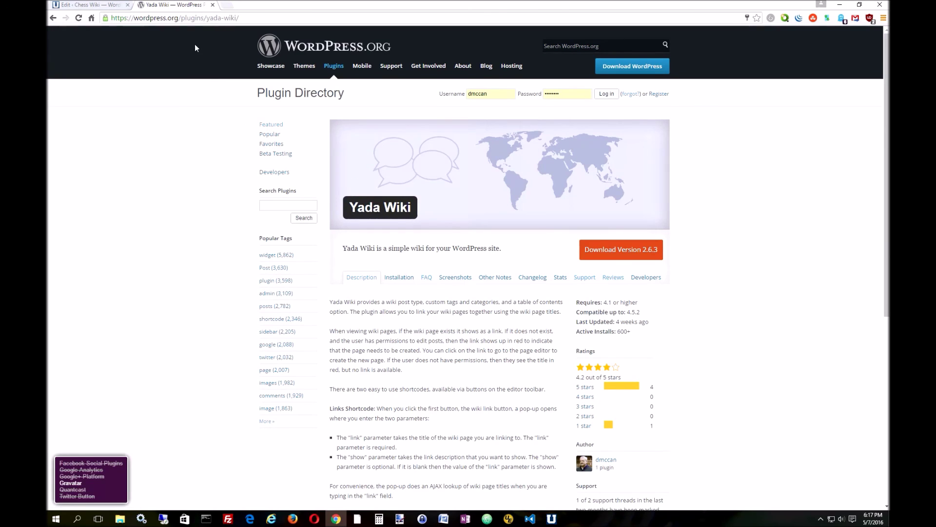
- Go to the plugin author's own website and open its Yada Wiki documentation
{"action": "left_click", "coordinate": [257, 18]}
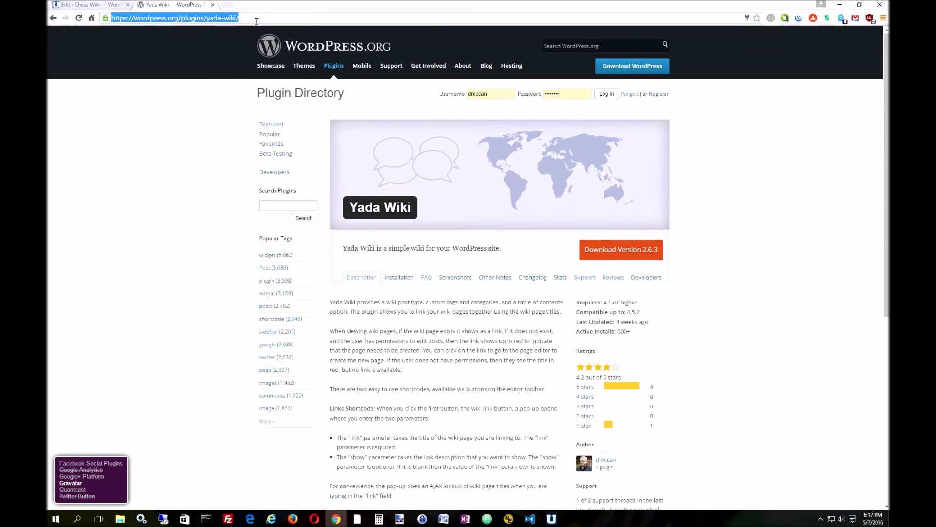
{"action": "type", "text": "www.davidmccan.com"}
{"action": "key", "text": "Return"}
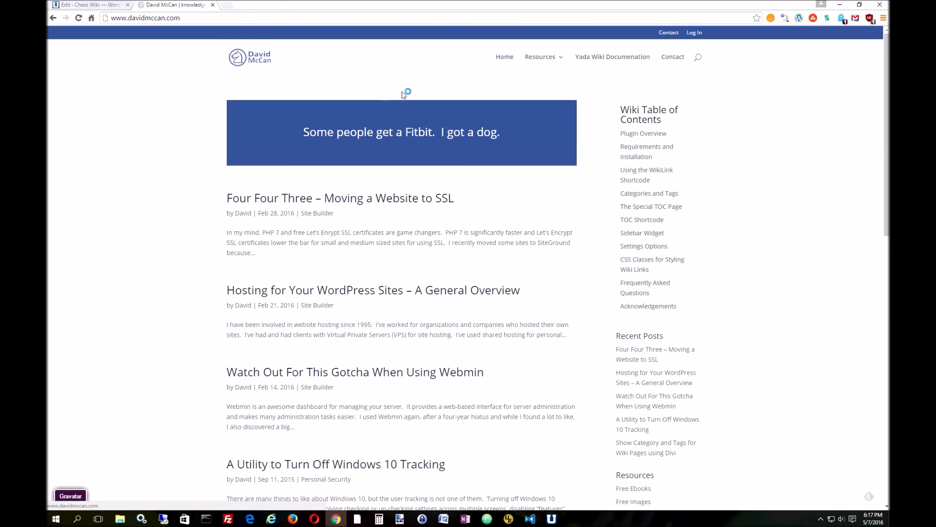
{"action": "left_click", "coordinate": [606, 58]}
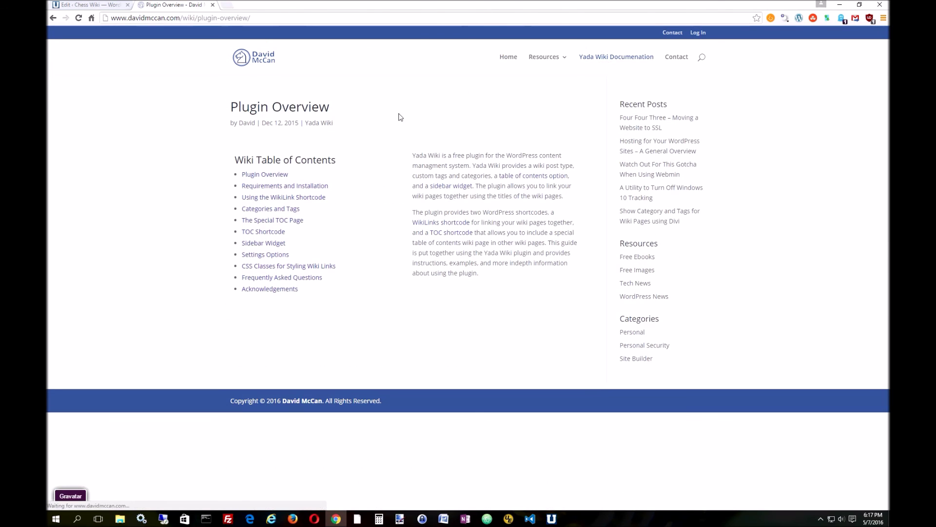